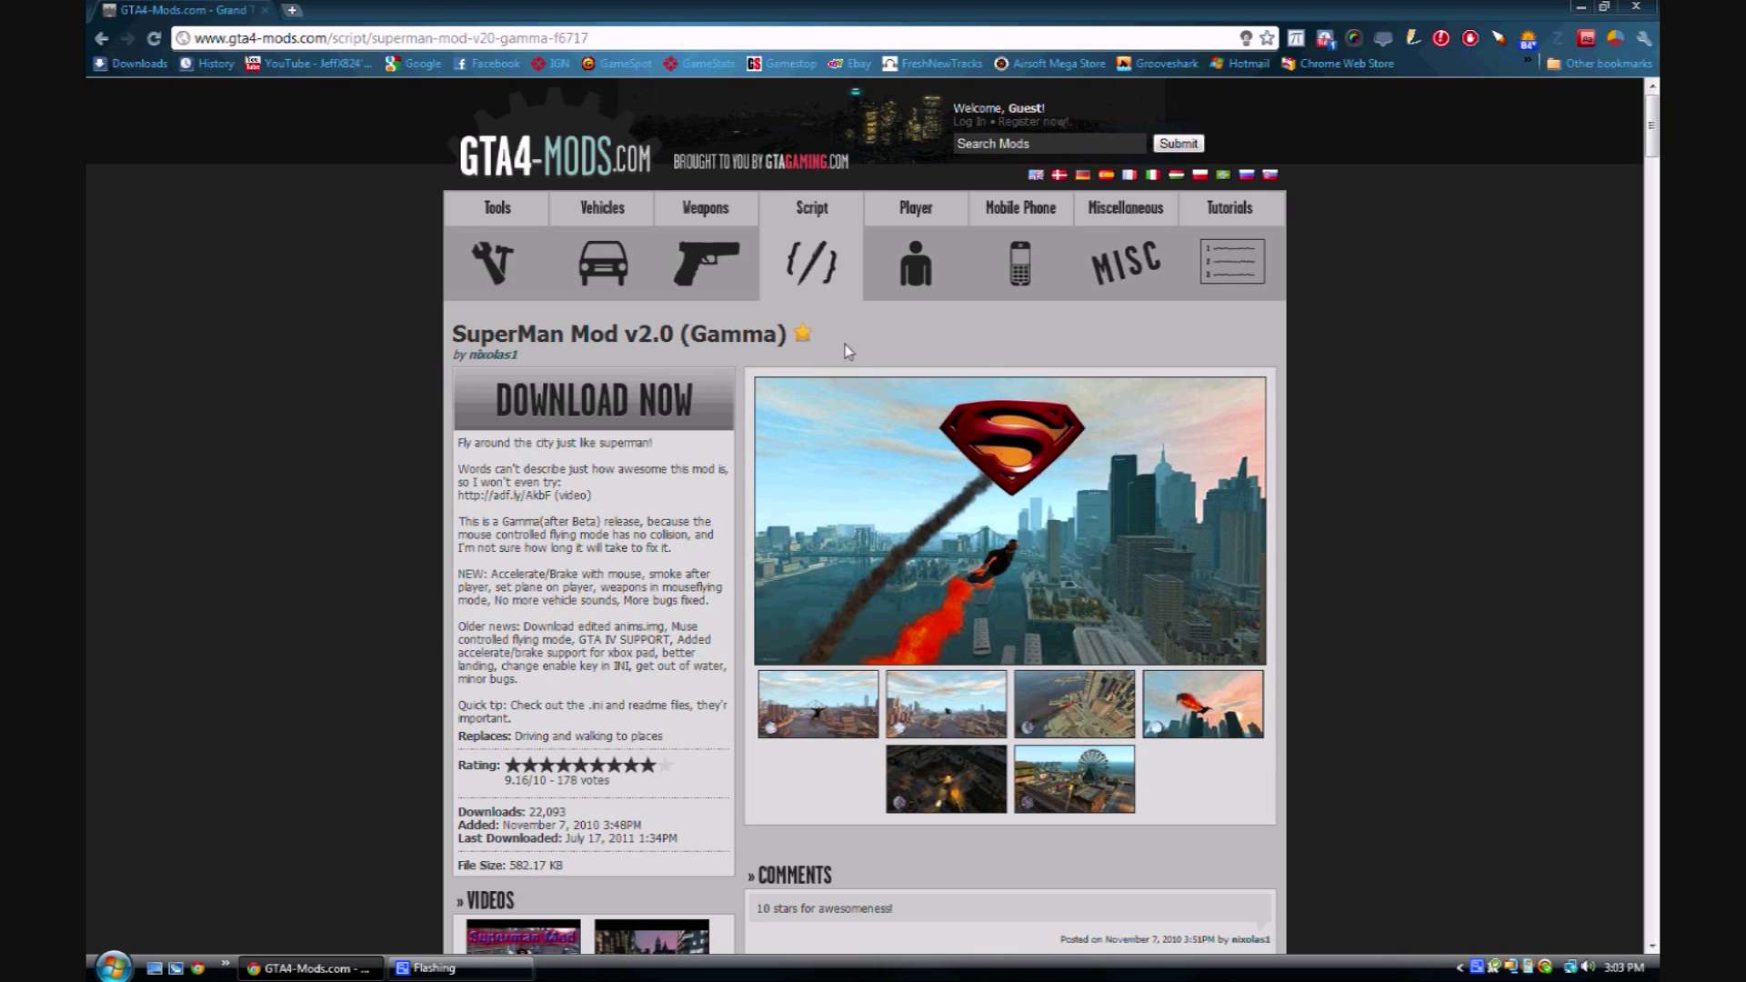
# Download SuperMan Mod v2.0 (Gamma), dismiss the thank-you pop-up and open the downloaded zip archive
pyautogui.click(600, 405)
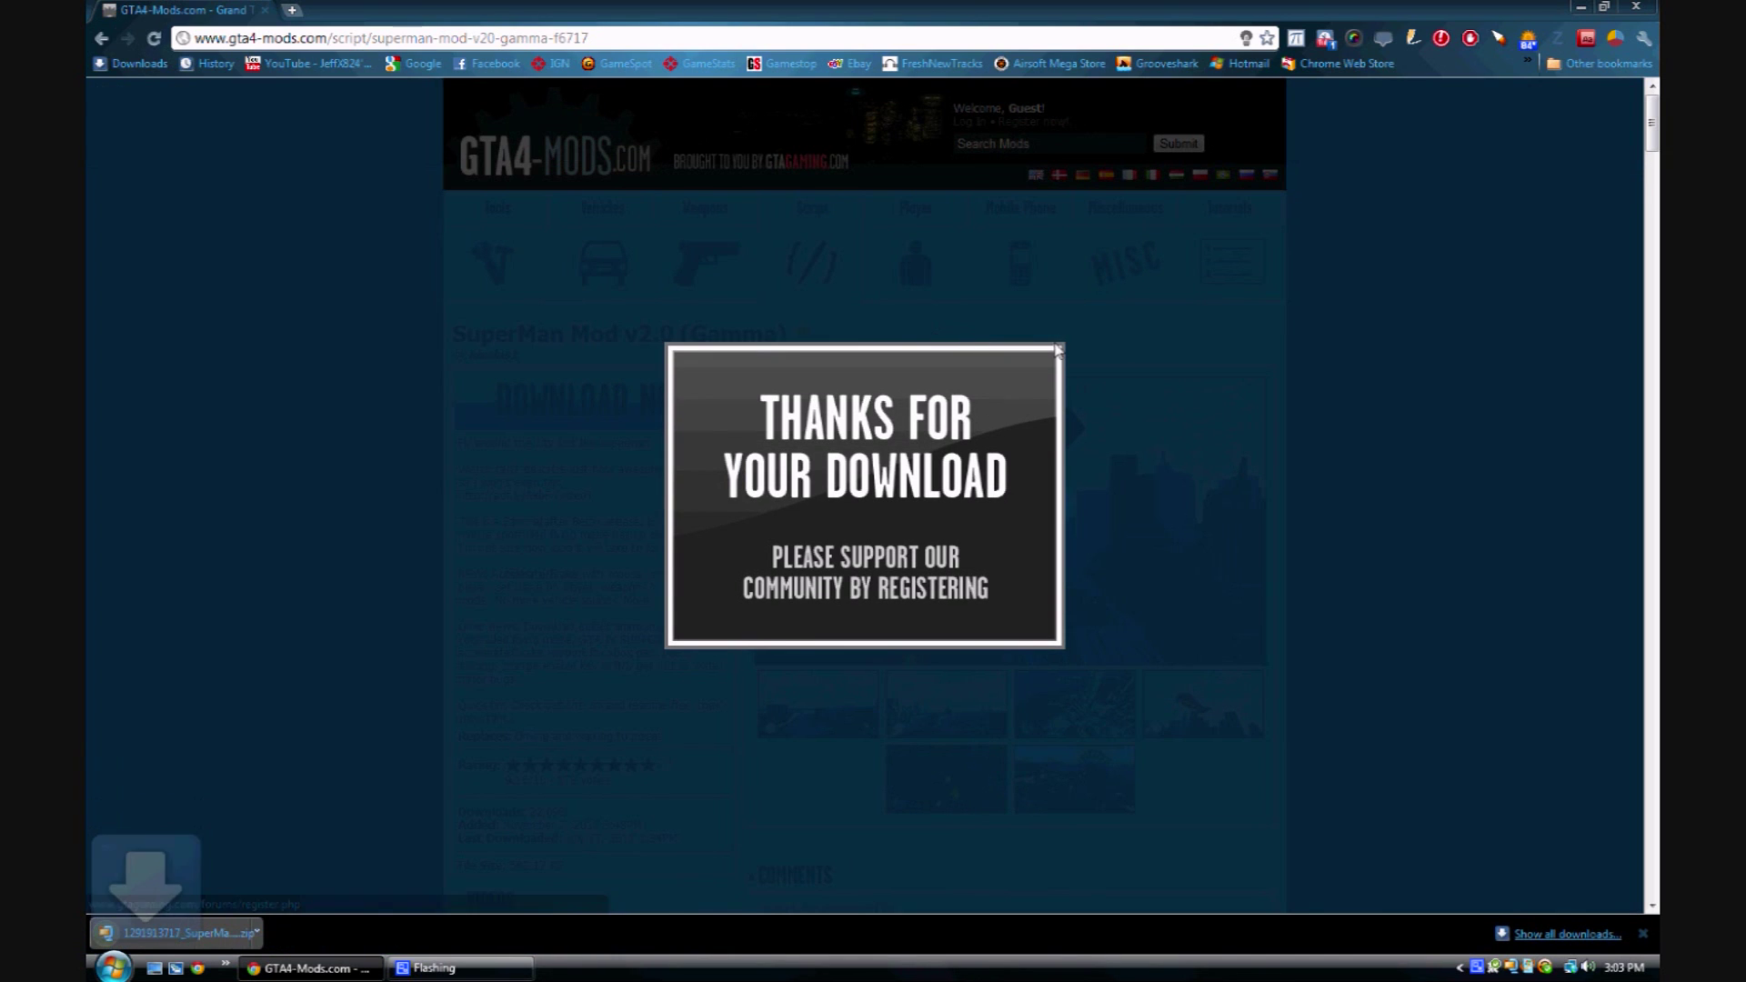
pyautogui.click(1070, 341)
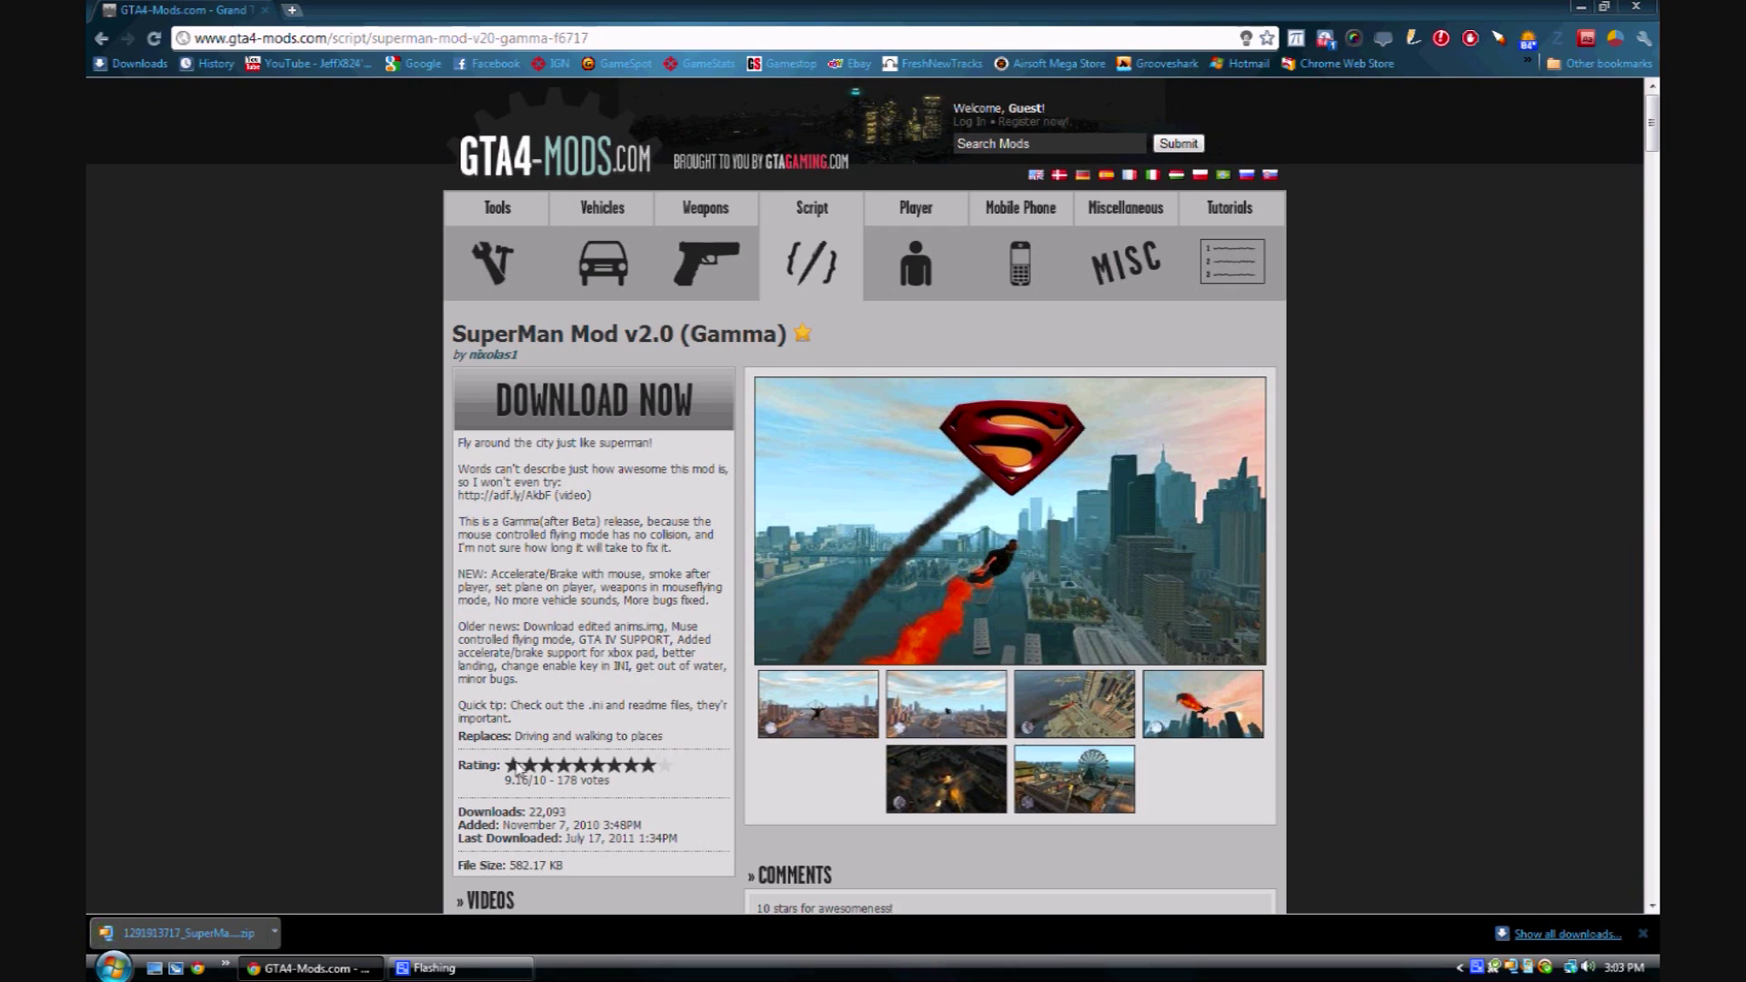
pyautogui.click(173, 933)
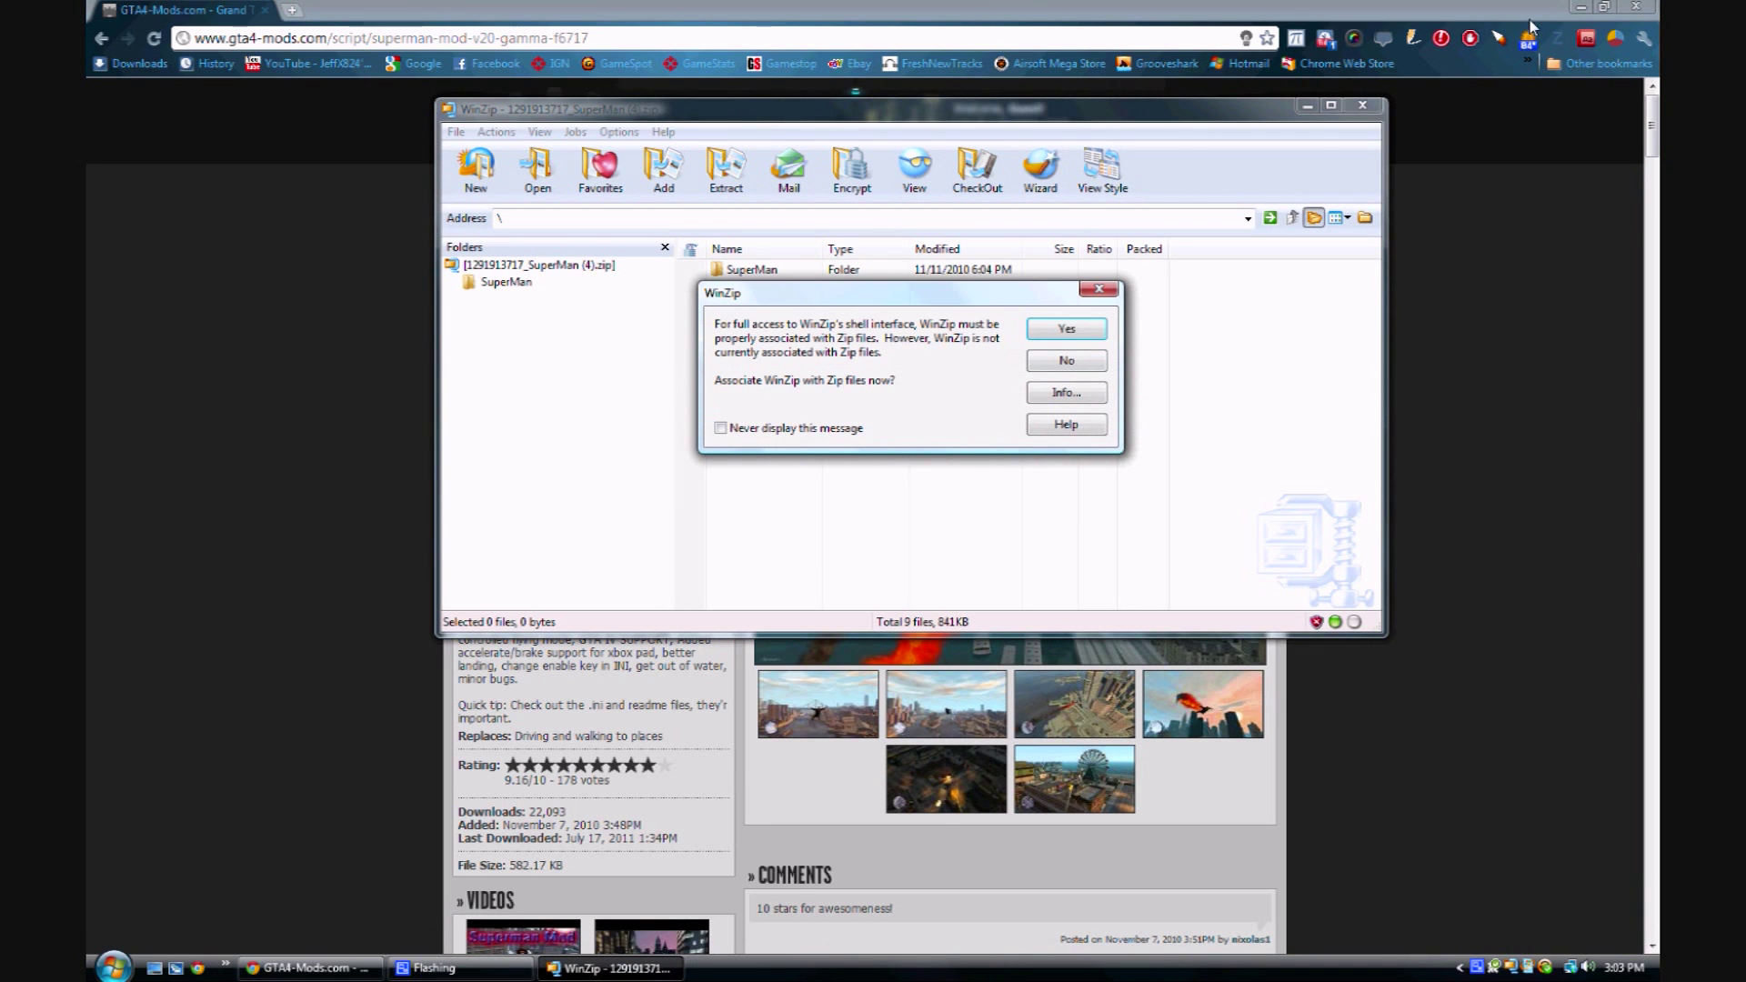
# Minimize the browser, dismiss the zip association prompt, and open the archive's SuperMan folder with its window moved aside
pyautogui.click(1580, 6)
pyautogui.click(1099, 289)
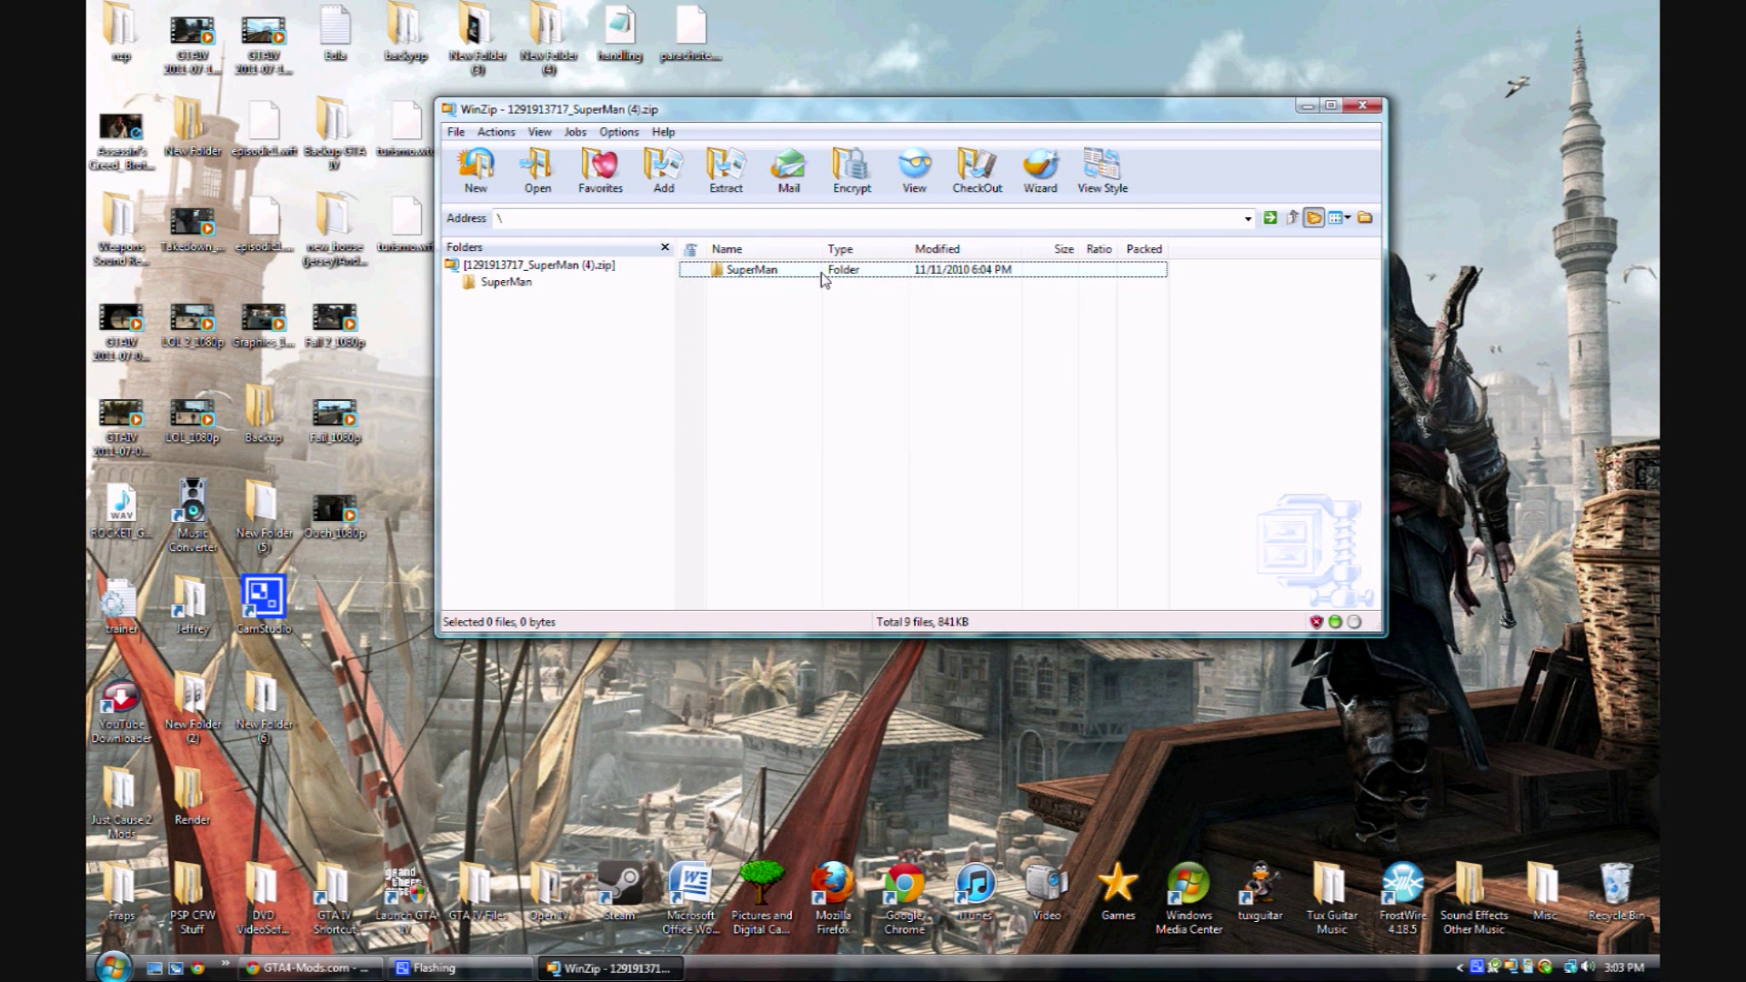
pyautogui.doubleClick(804, 272)
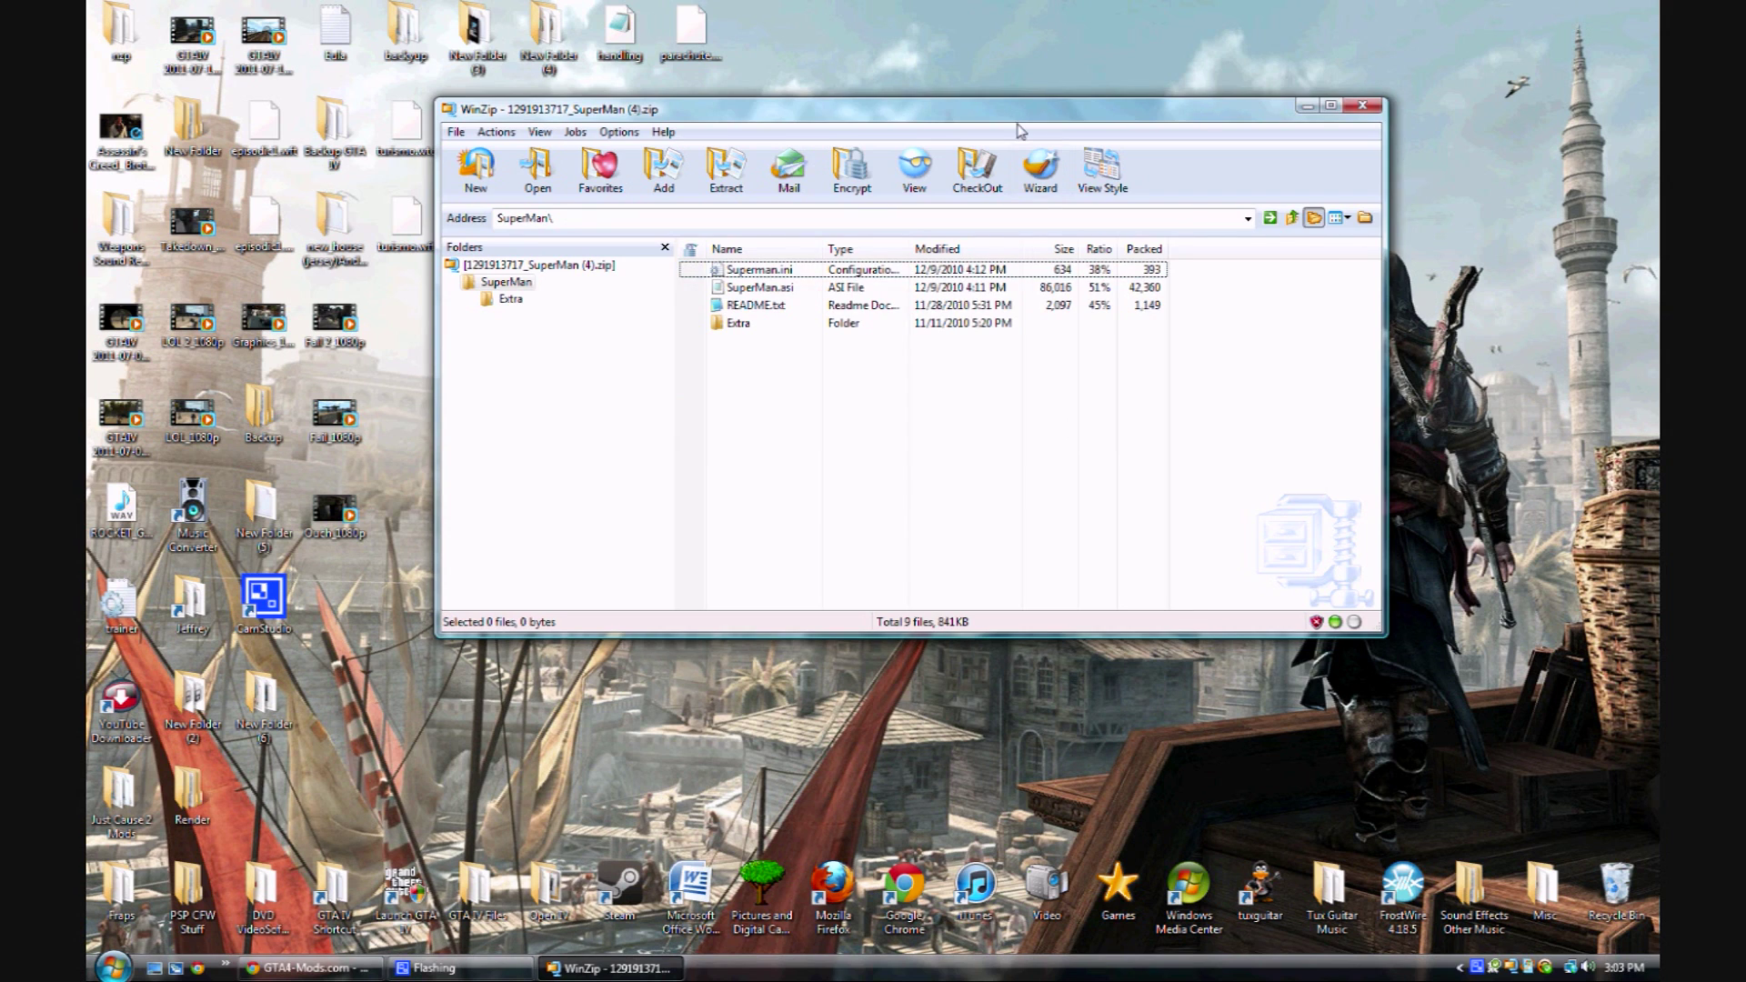
pyautogui.moveTo(1018, 125); pyautogui.dragTo(1318, 128)
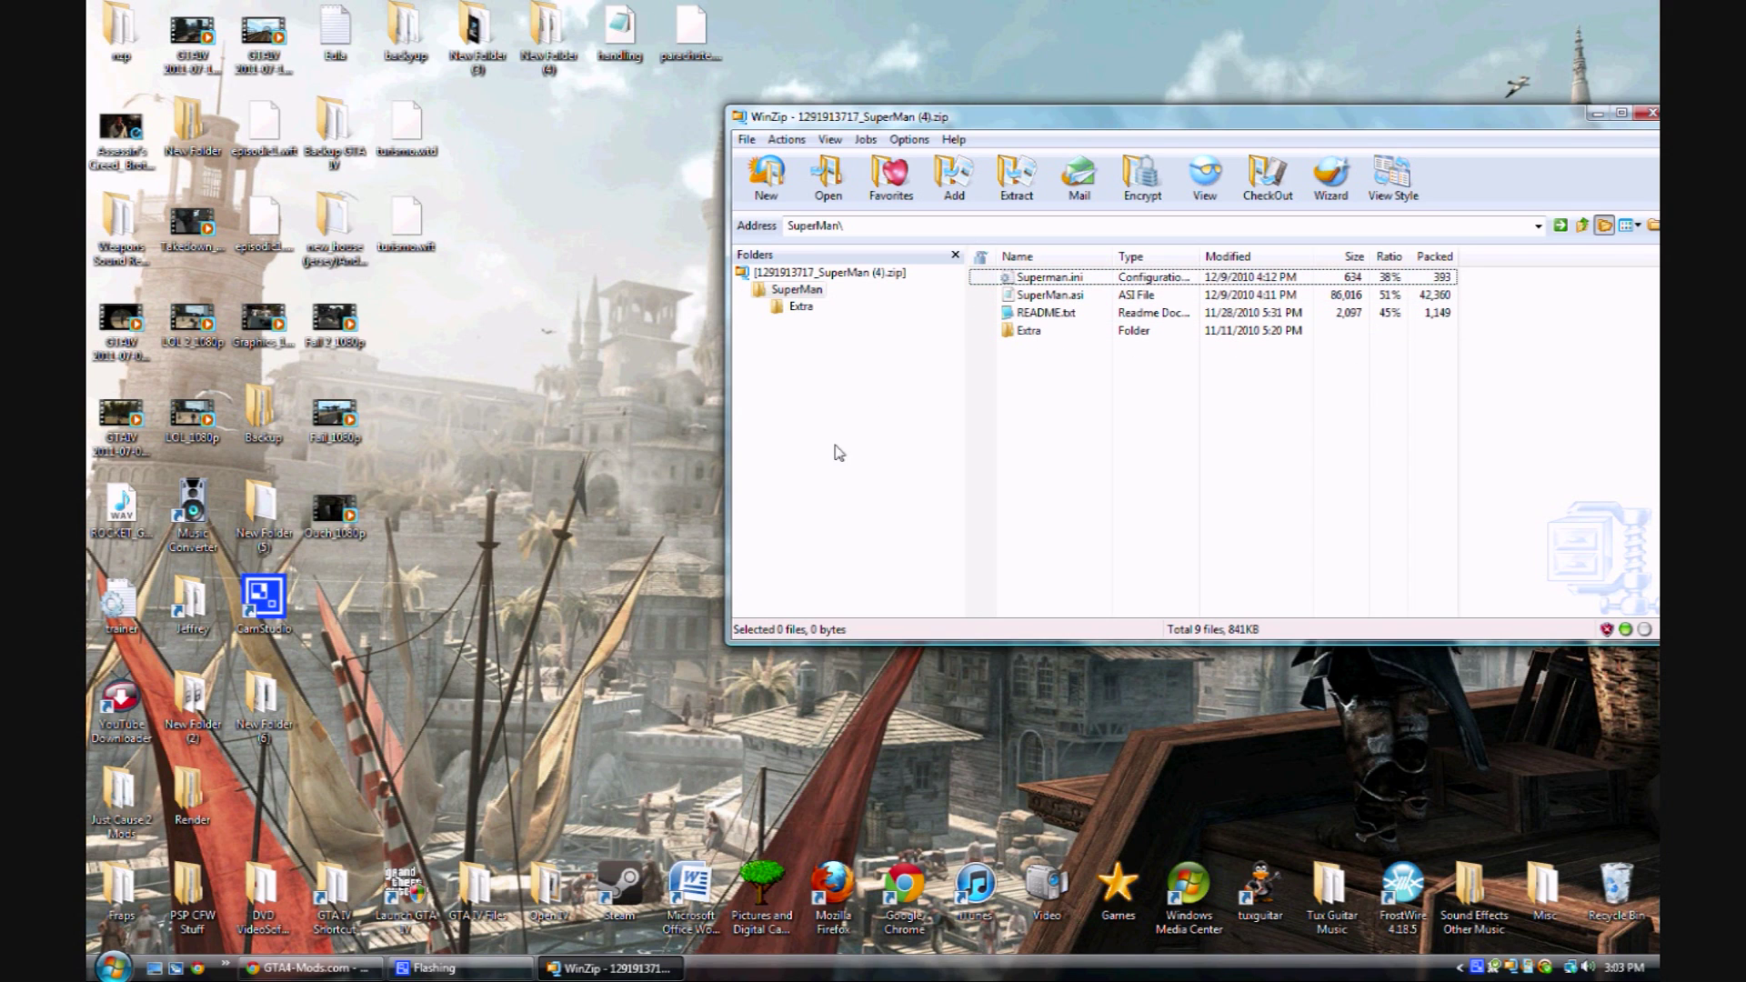
# Open the Grand Theft Auto IV game folder and copy Superman.ini and SuperMan.asi into it from the archive
pyautogui.doubleClick(335, 893)
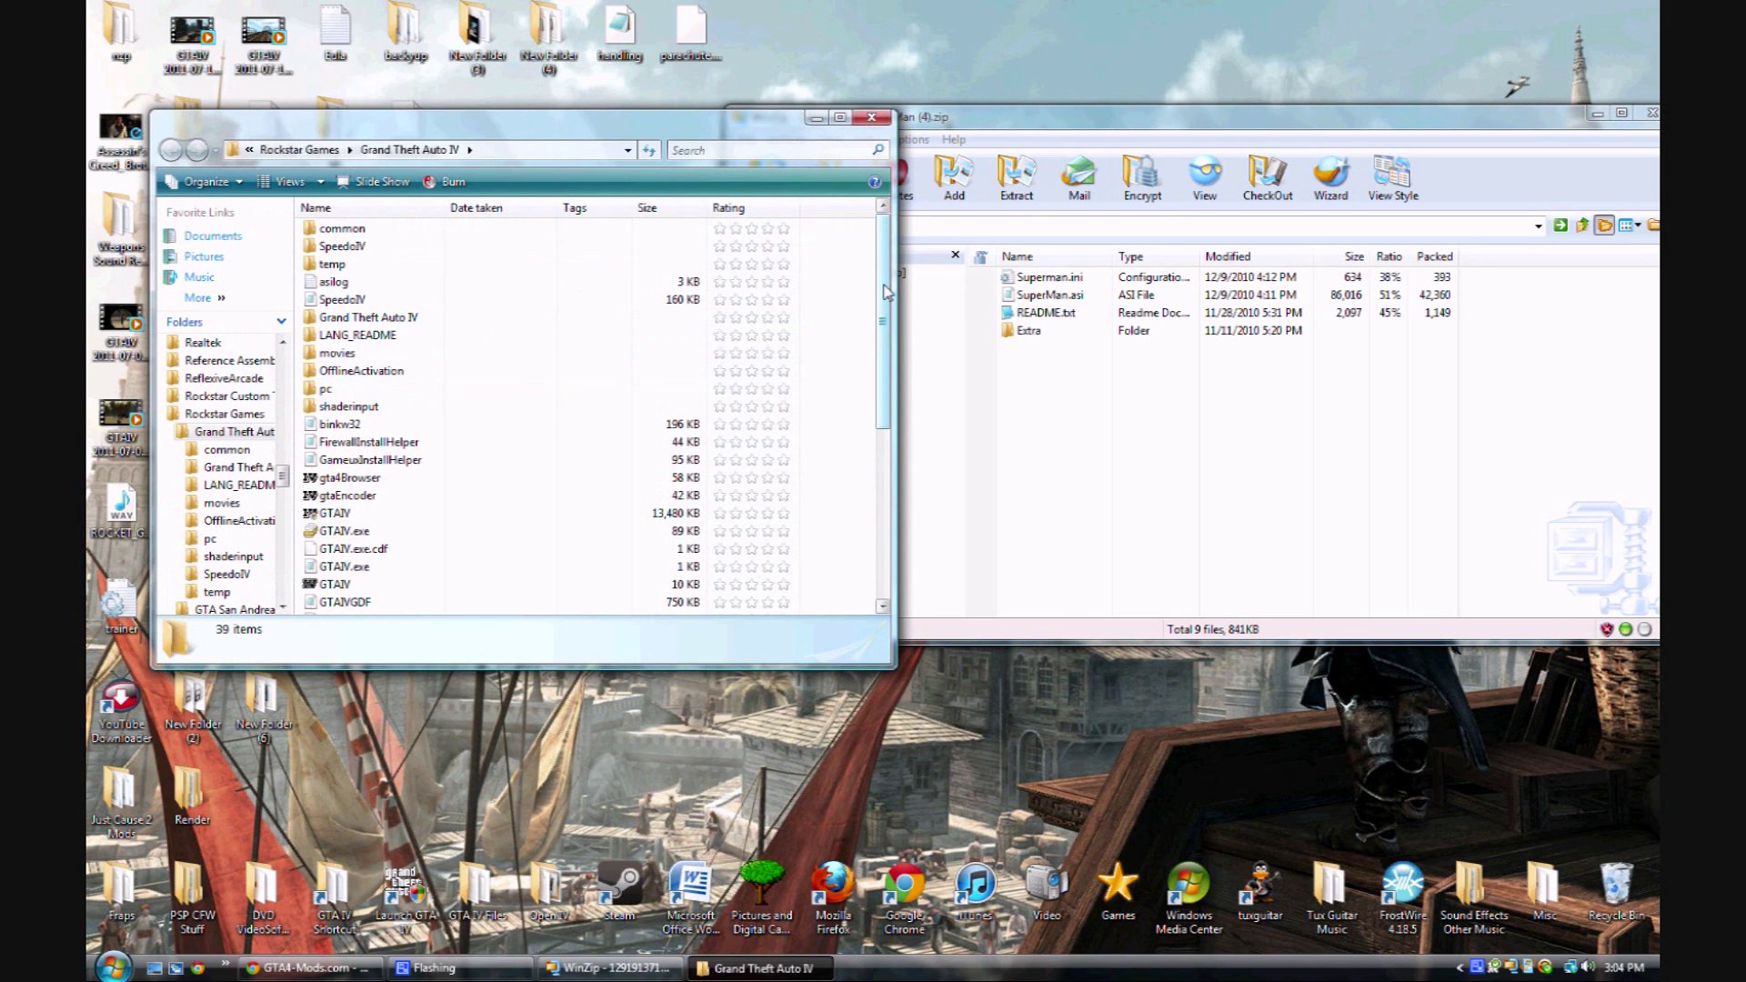
pyautogui.scroll(-6, 851, 309)
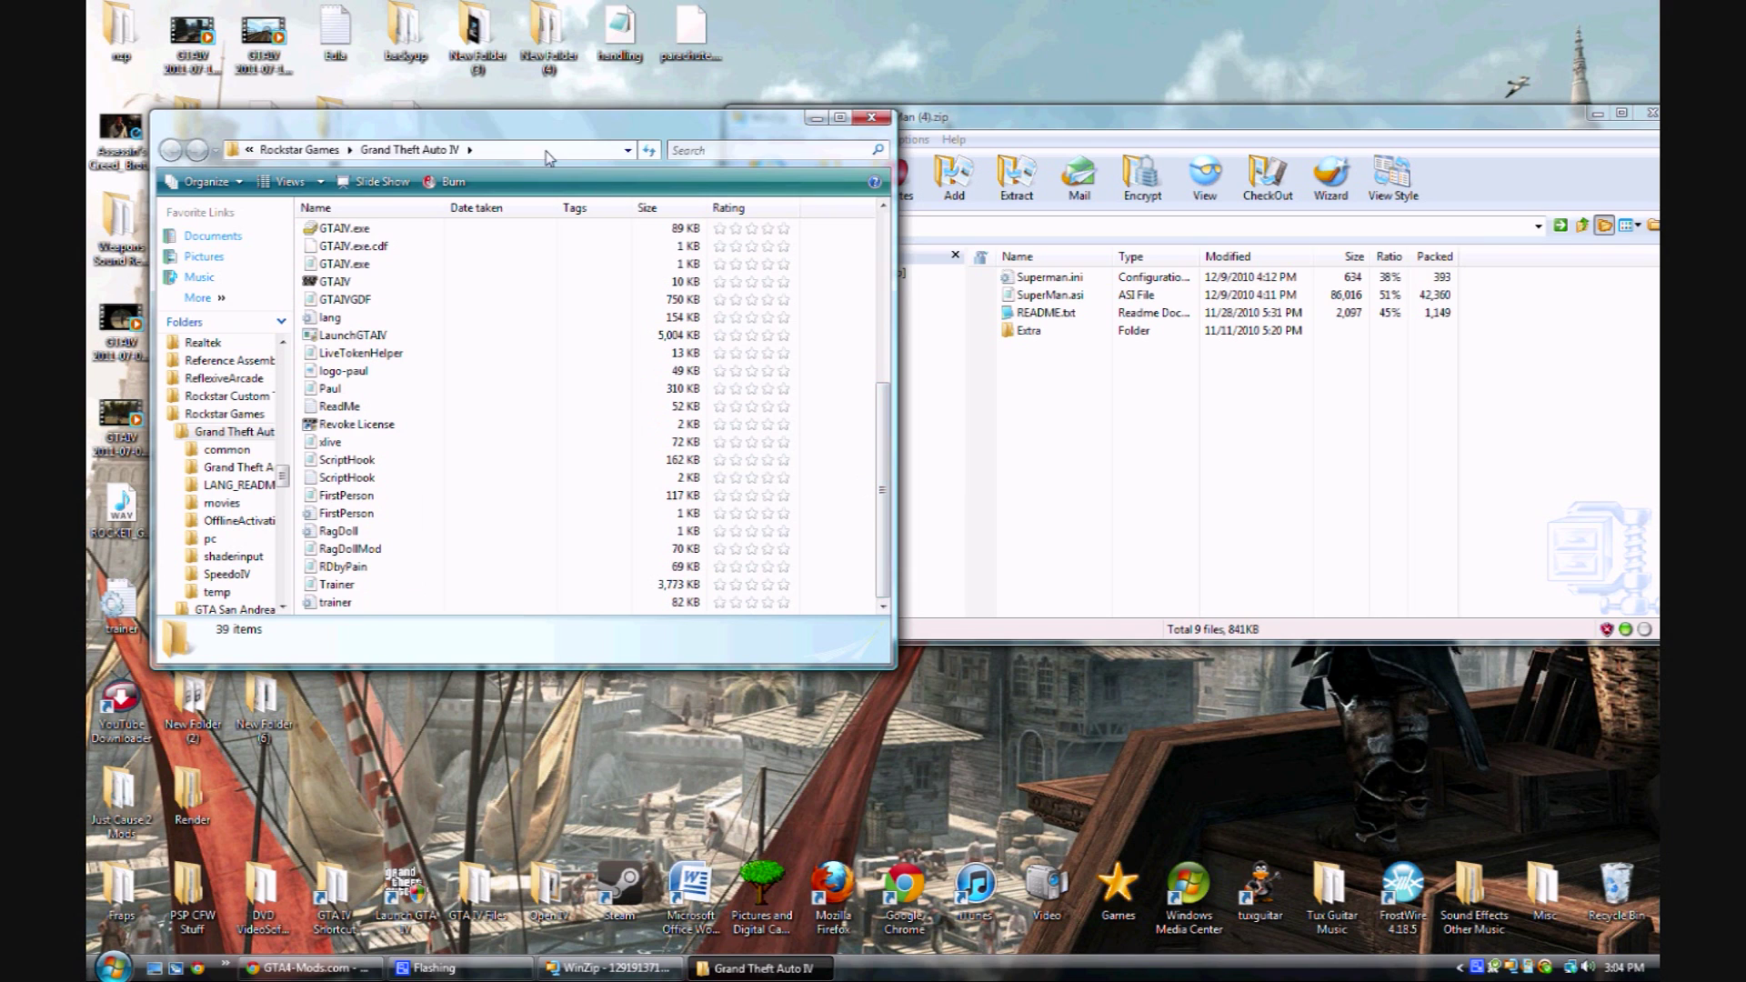
pyautogui.click(1081, 114)
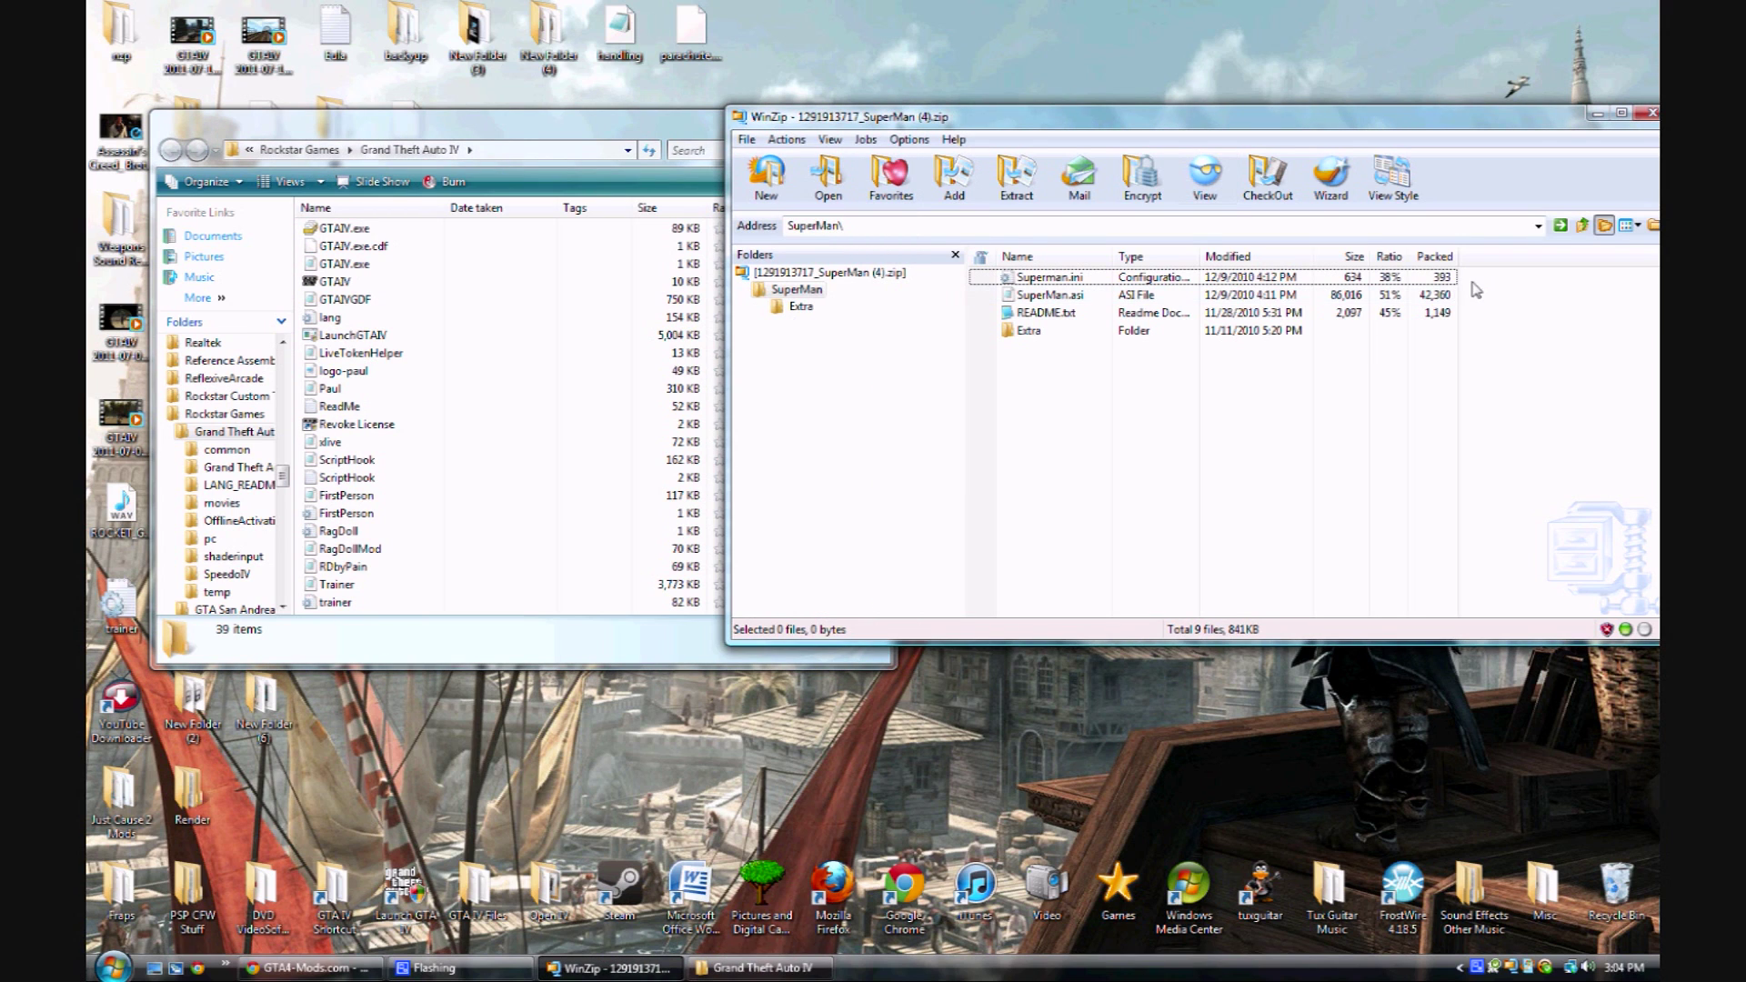
pyautogui.moveTo(1475, 289); pyautogui.dragTo(1446, 274)
pyautogui.moveTo(1076, 296); pyautogui.dragTo(562, 545)
pyautogui.click(833, 550)
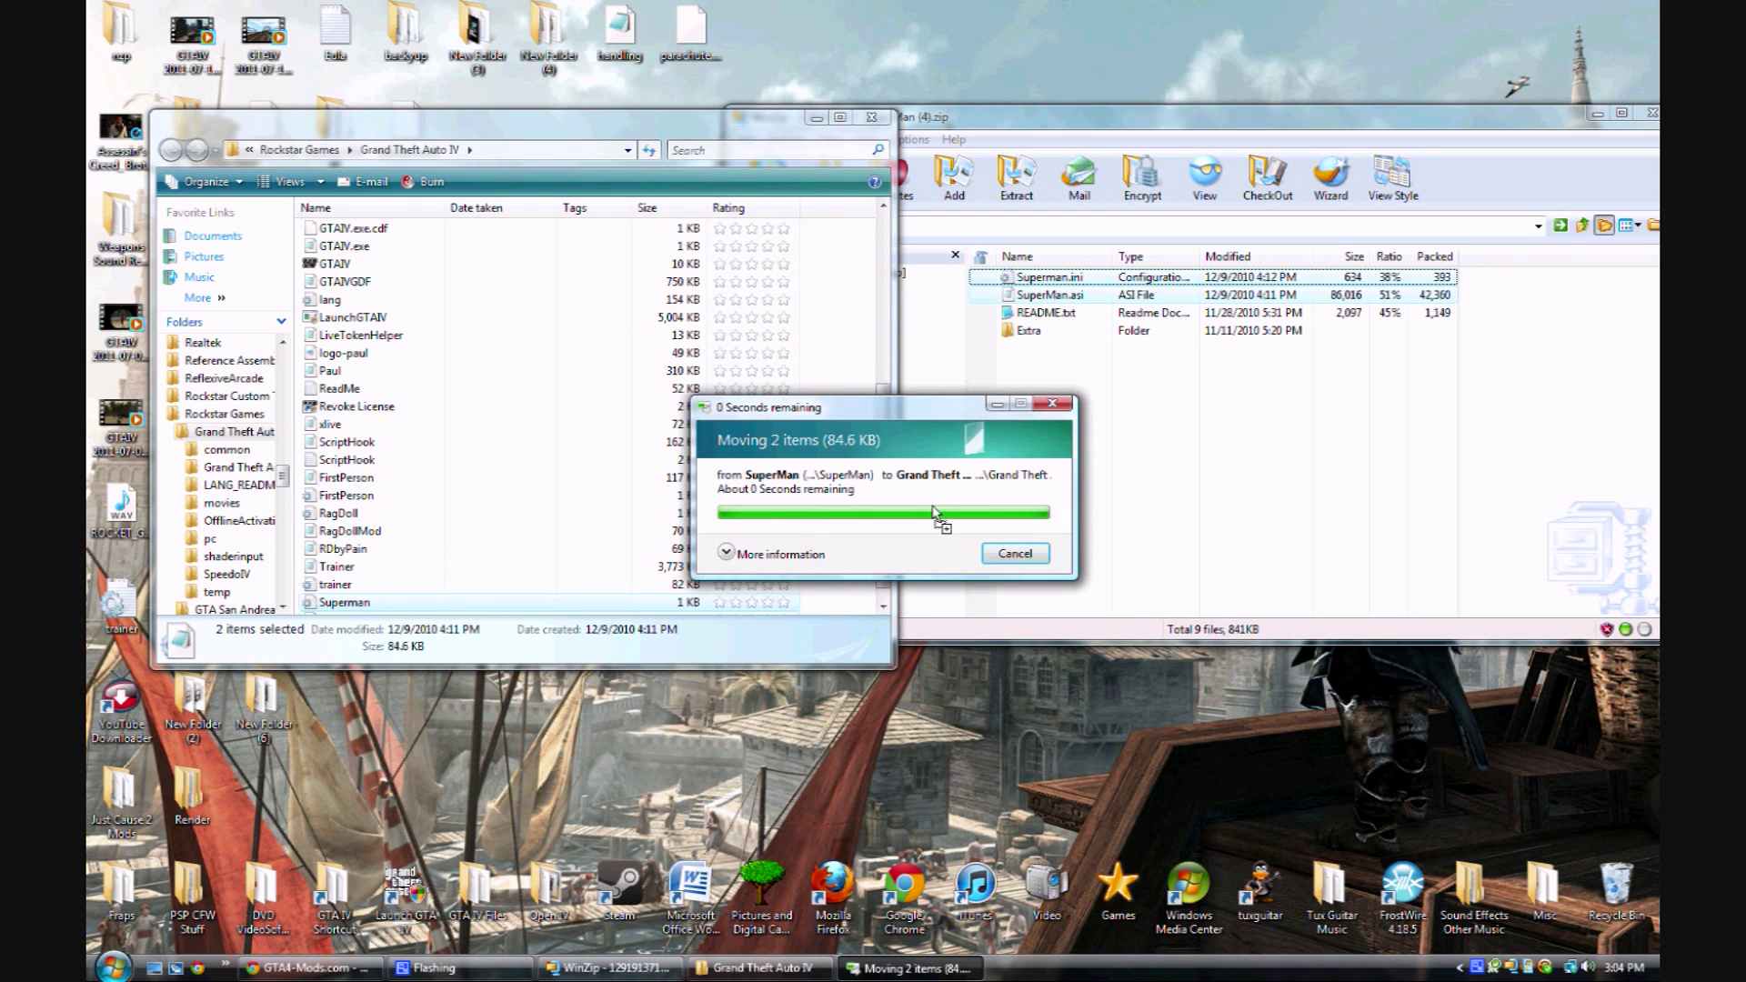
# Inspect the file details of the ScriptHook DLL in the game folder, then close its properties
pyautogui.rightClick(372, 443)
pyautogui.click(473, 801)
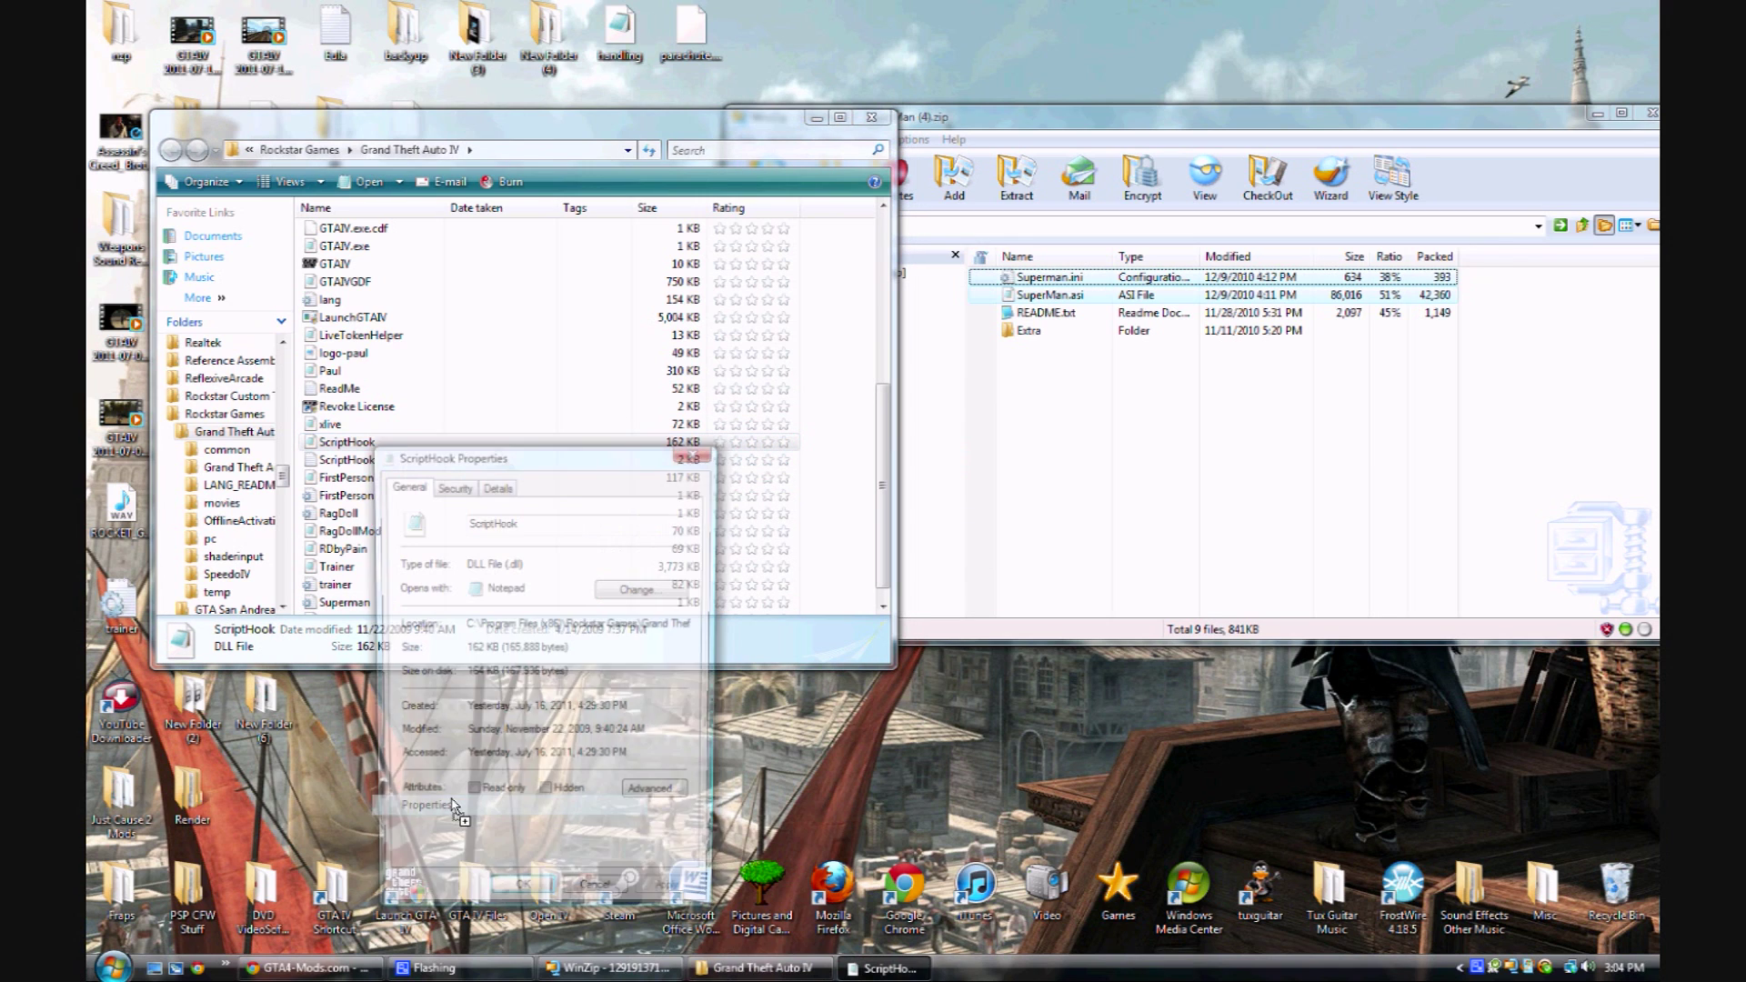
pyautogui.click(500, 488)
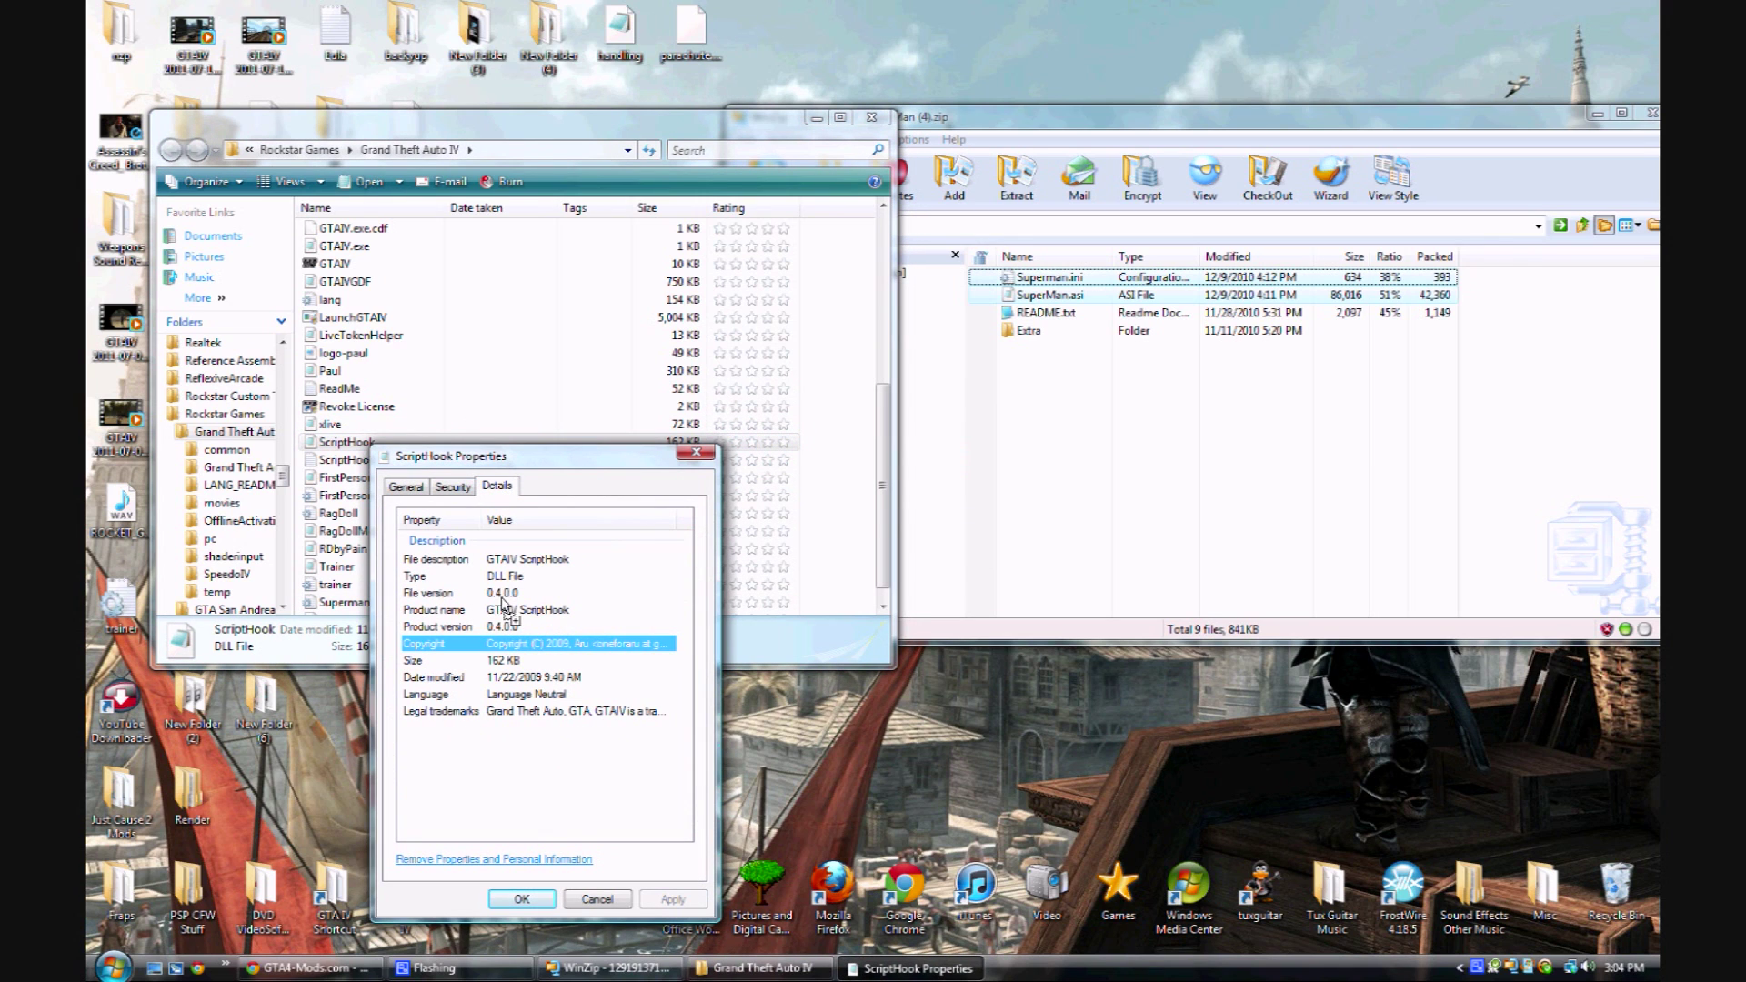
pyautogui.click(699, 455)
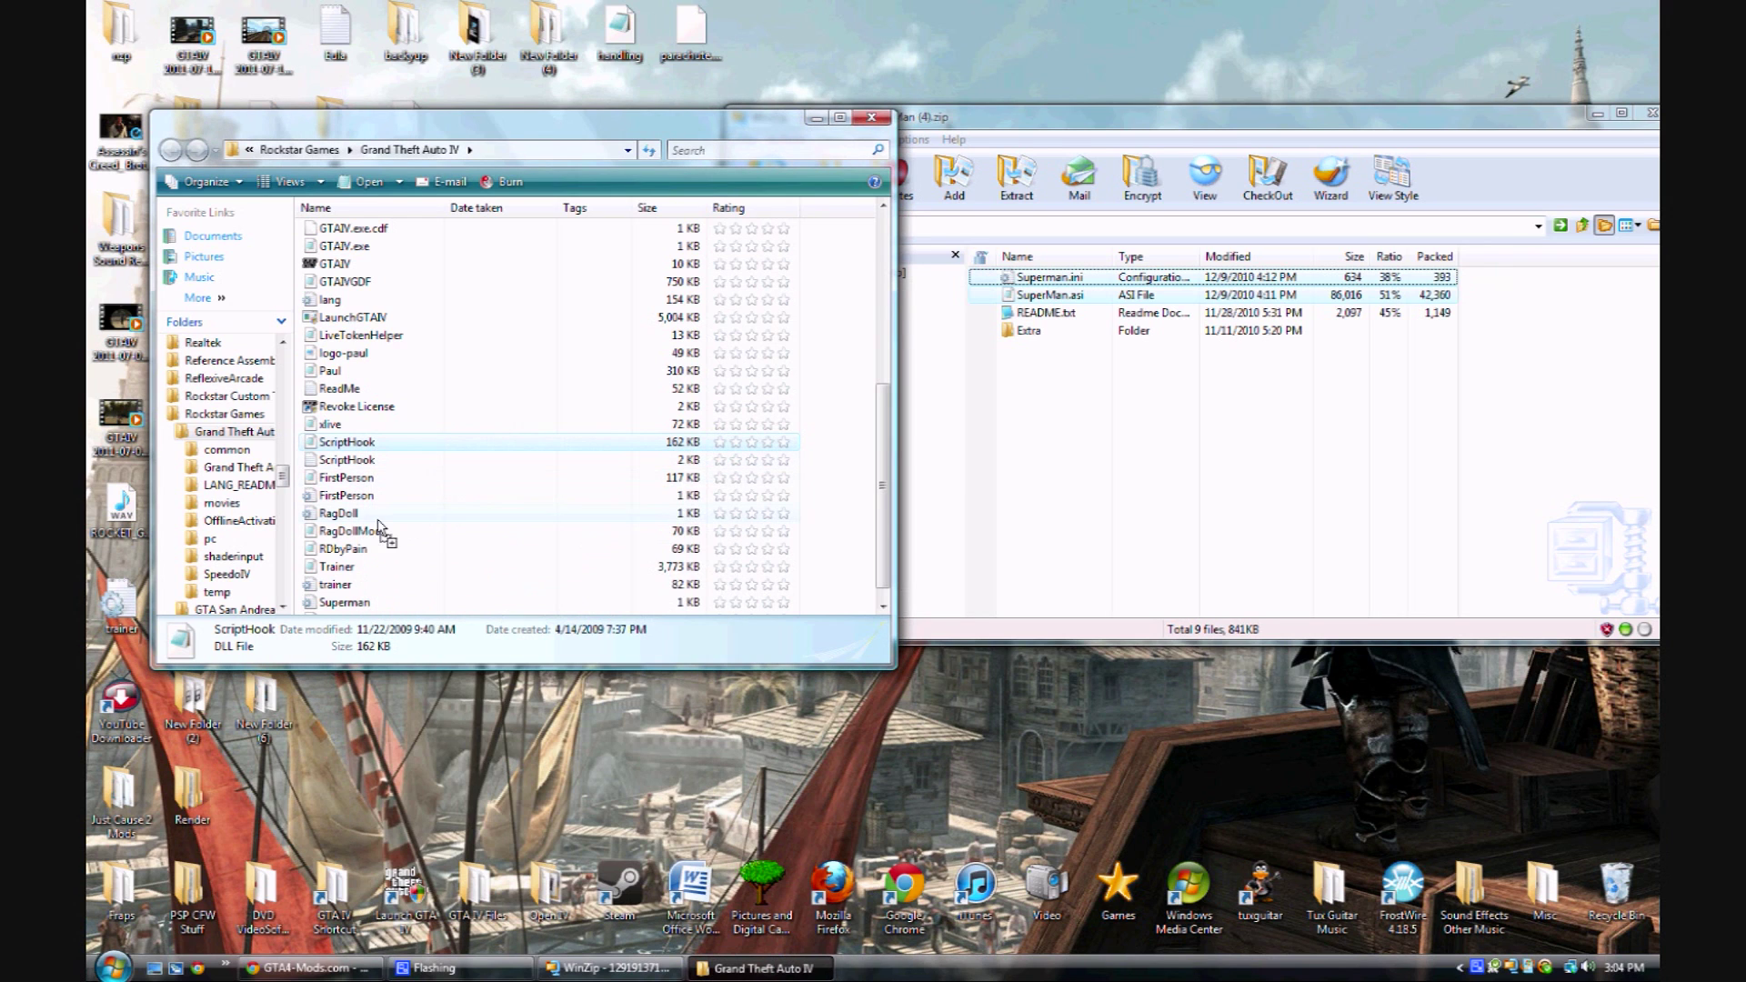
# Inspect the general and detailed properties of the xlive DLL in the game folder, then close them
pyautogui.moveTo(796, 487); pyautogui.dragTo(334, 406)
pyautogui.rightClick(334, 407)
pyautogui.click(400, 753)
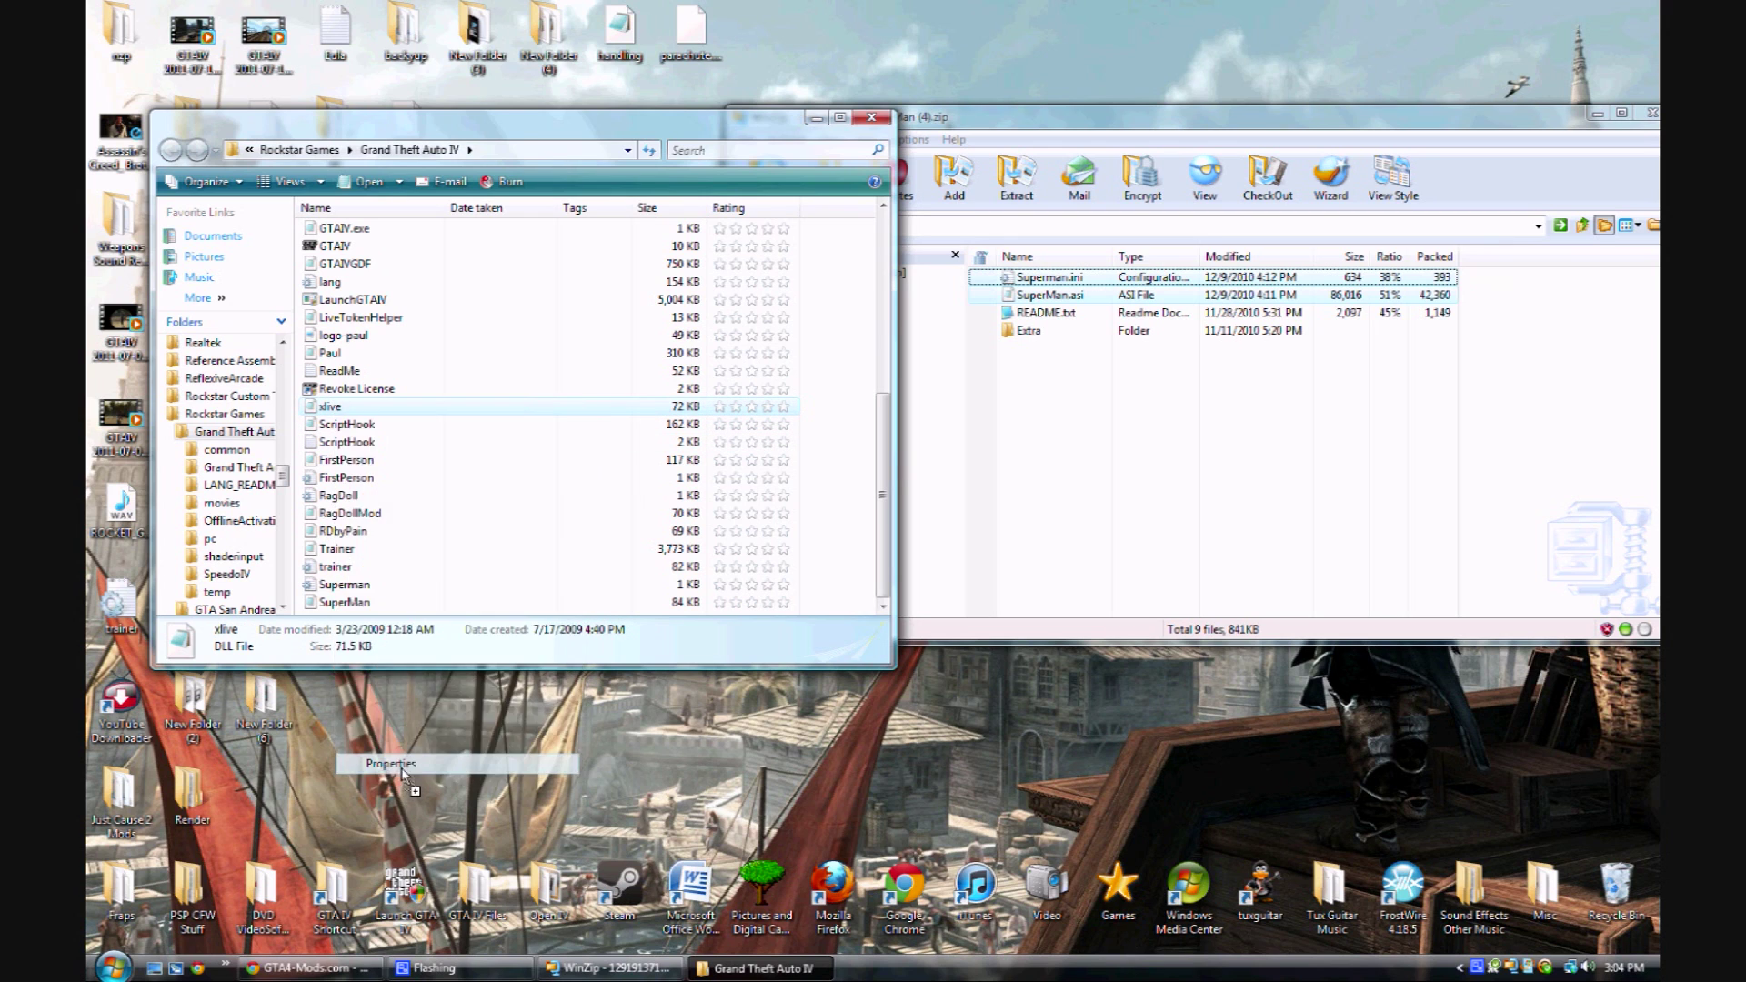
pyautogui.click(462, 444)
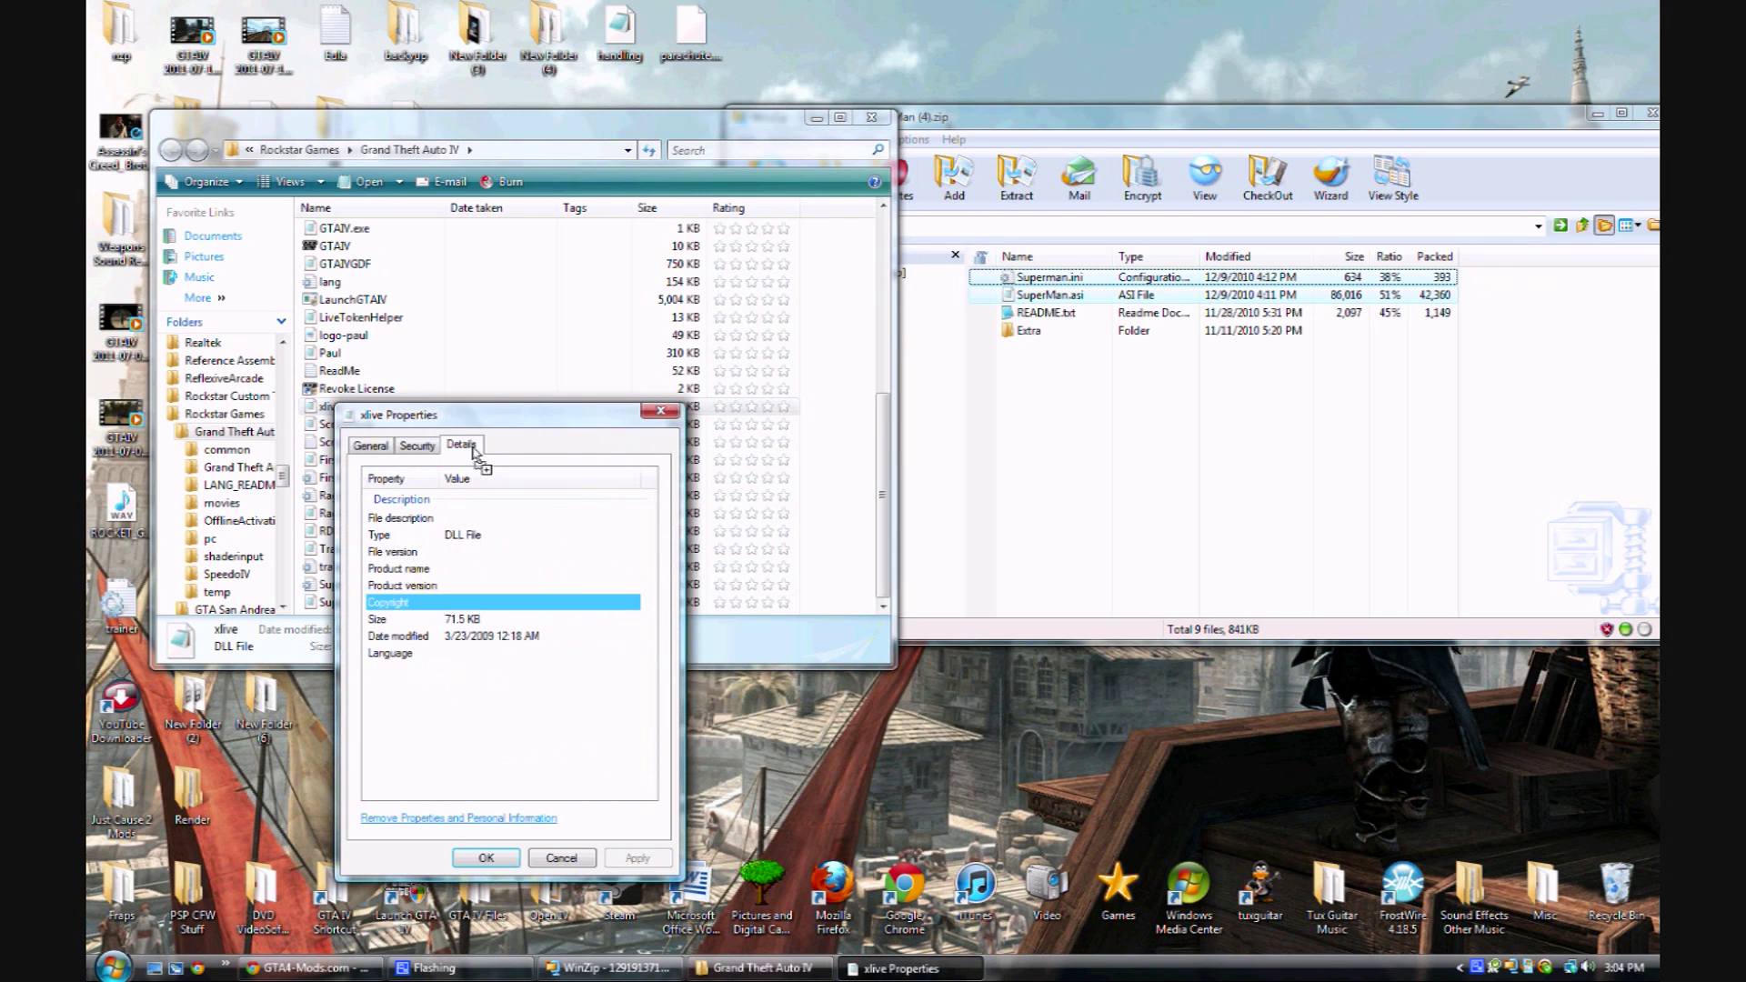
pyautogui.click(370, 444)
pyautogui.click(660, 410)
pyautogui.click(827, 464)
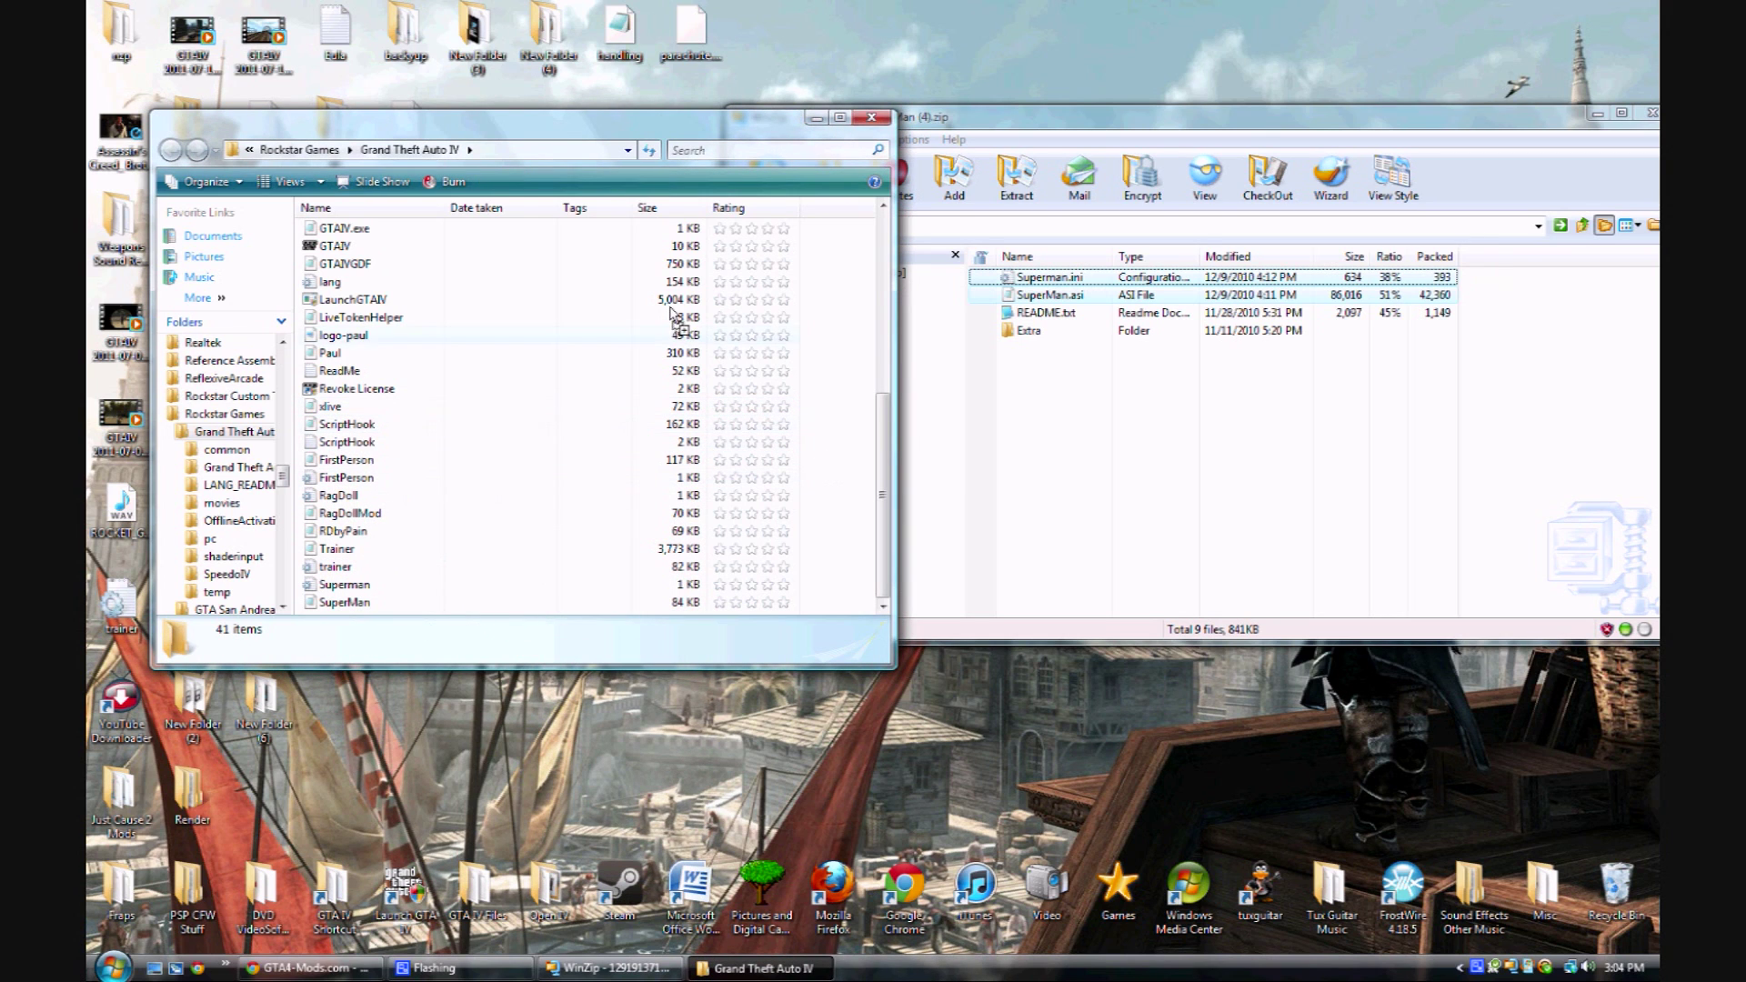
# Open the archive's Extra folder and select parachute.wad
pyautogui.click(1167, 500)
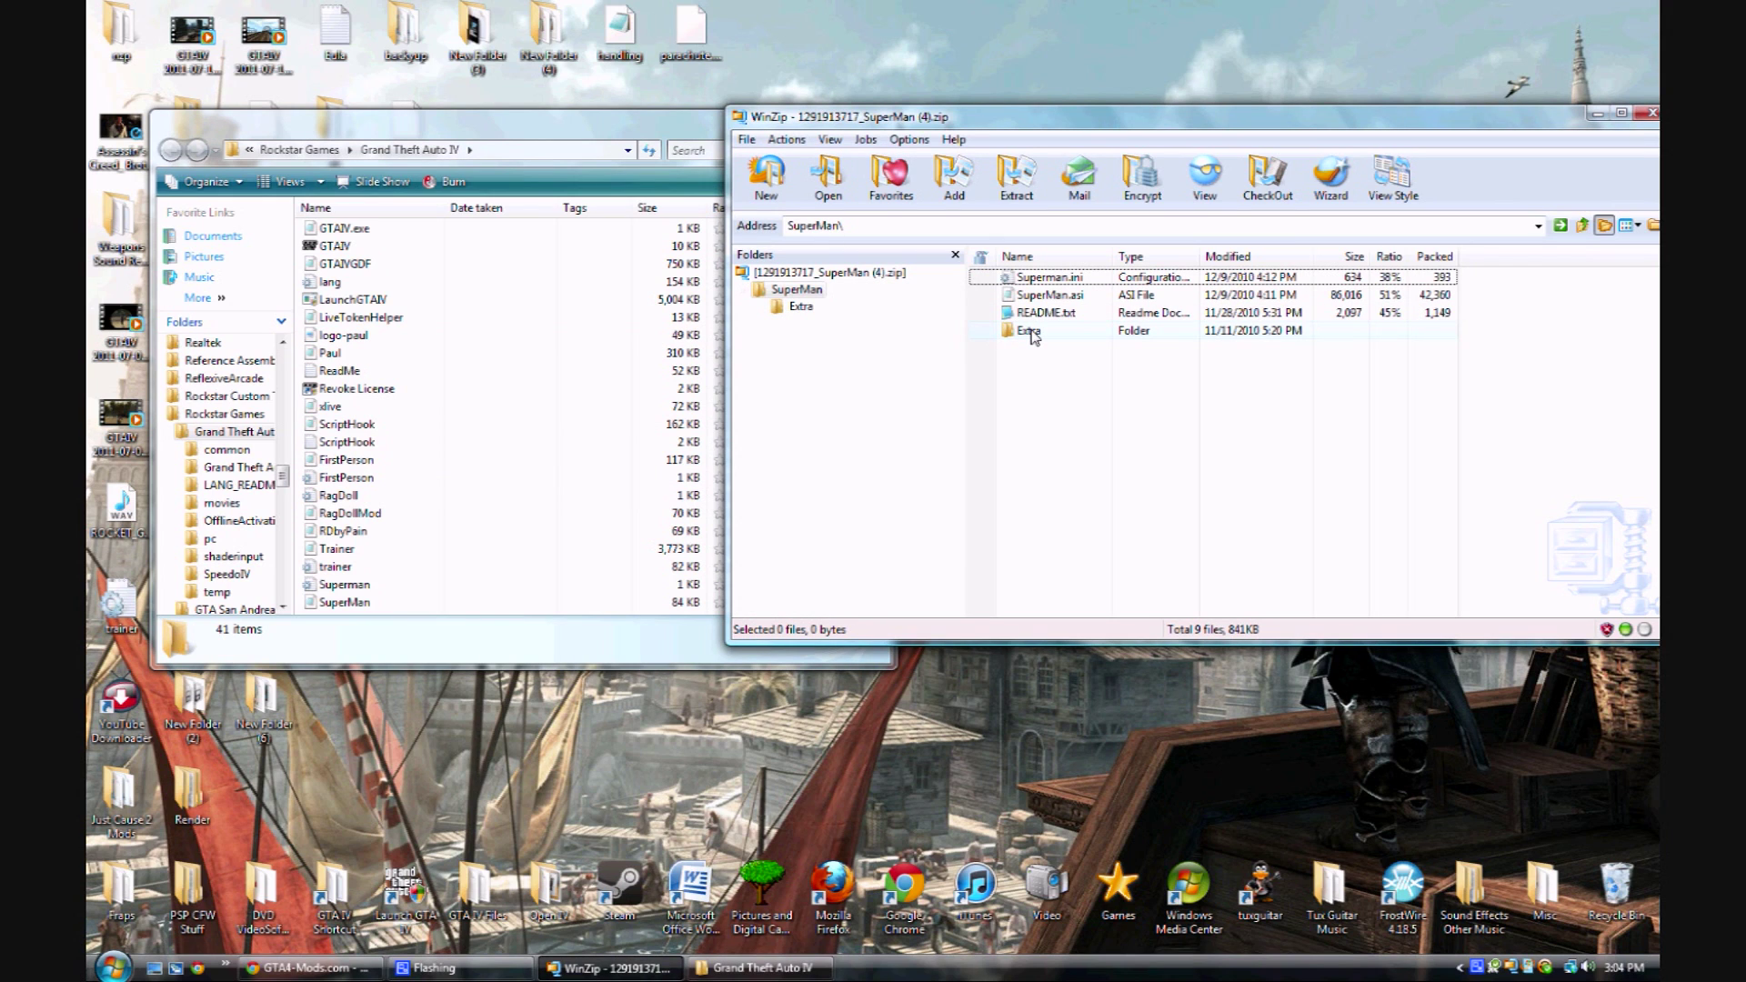
pyautogui.doubleClick(1031, 333)
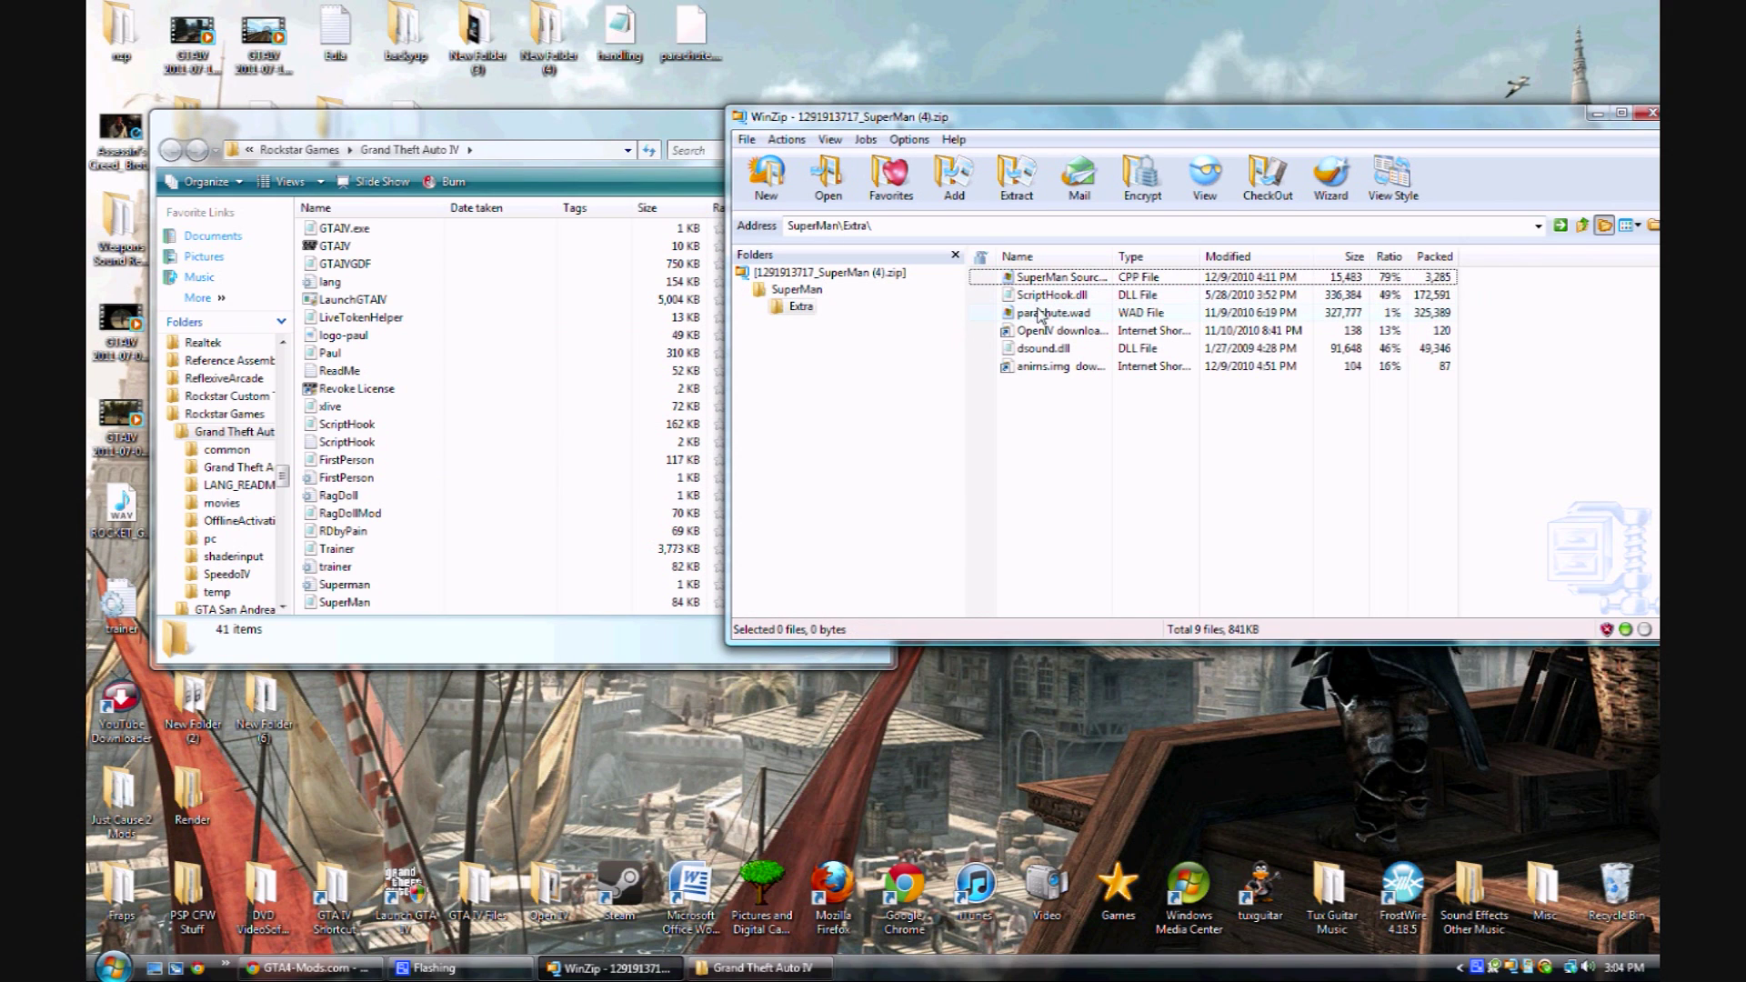
pyautogui.click(1050, 316)
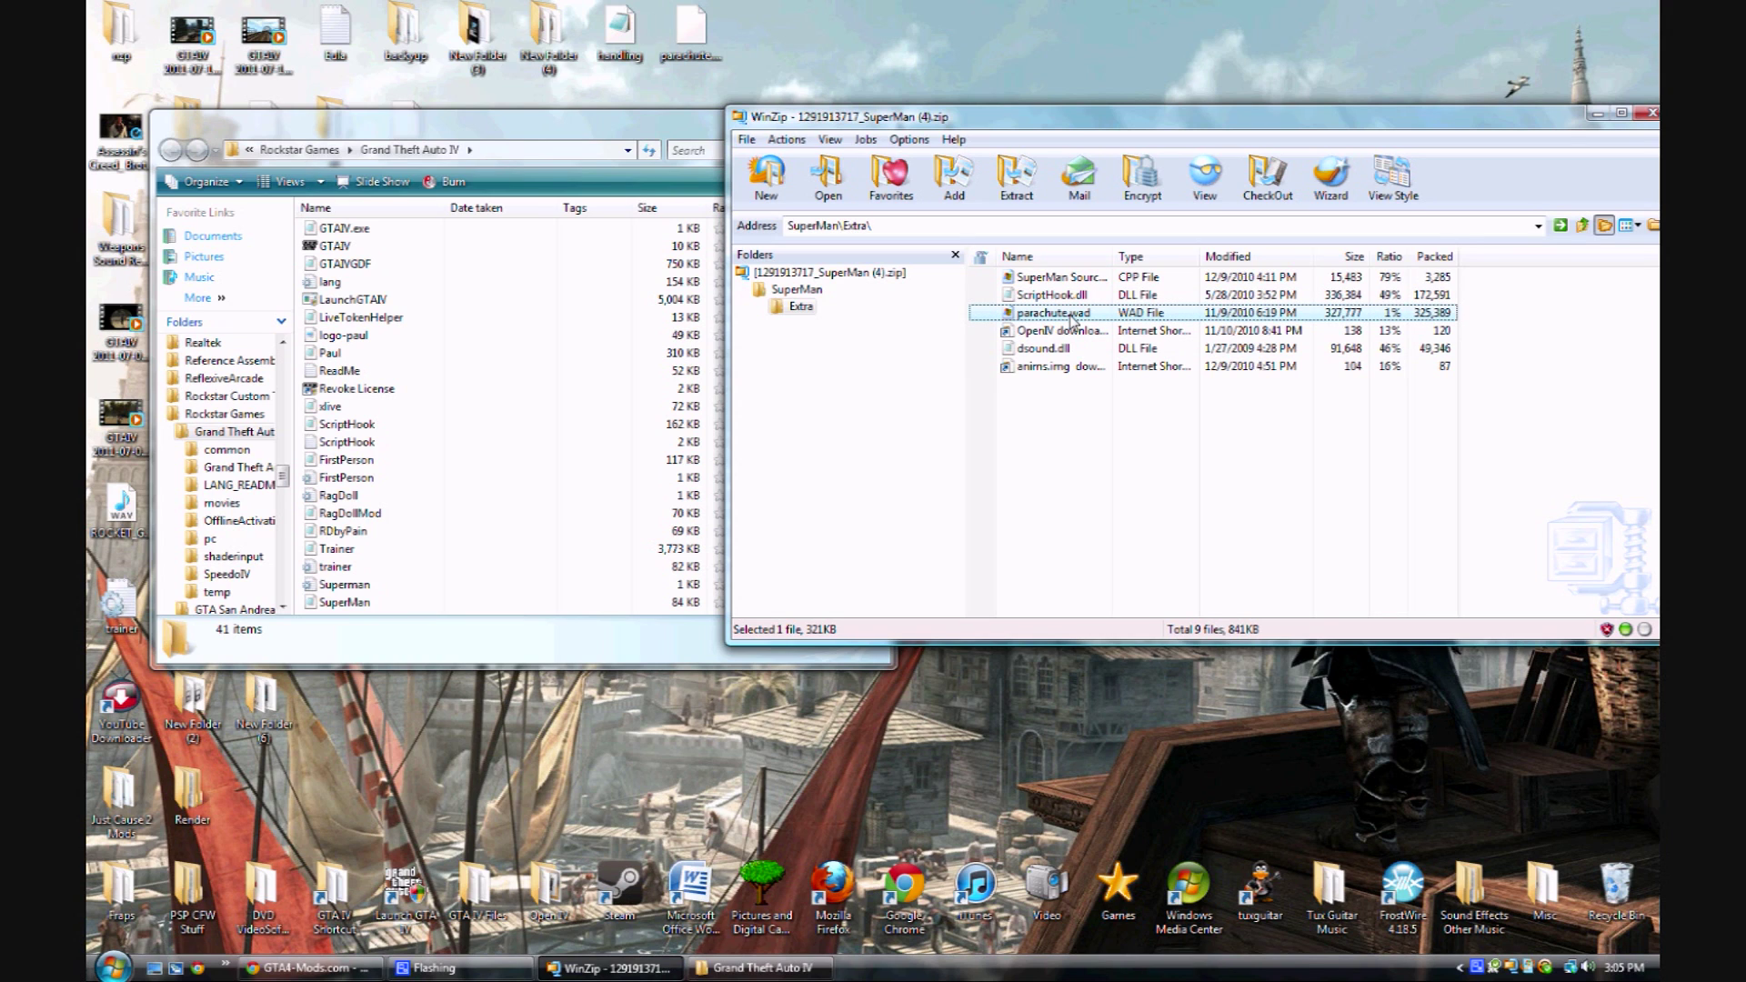
# Minimize the game folder, launch OpenIV from the Open IV desktop folder, and choose Grand Theft Auto IV for Windows
pyautogui.click(641, 127)
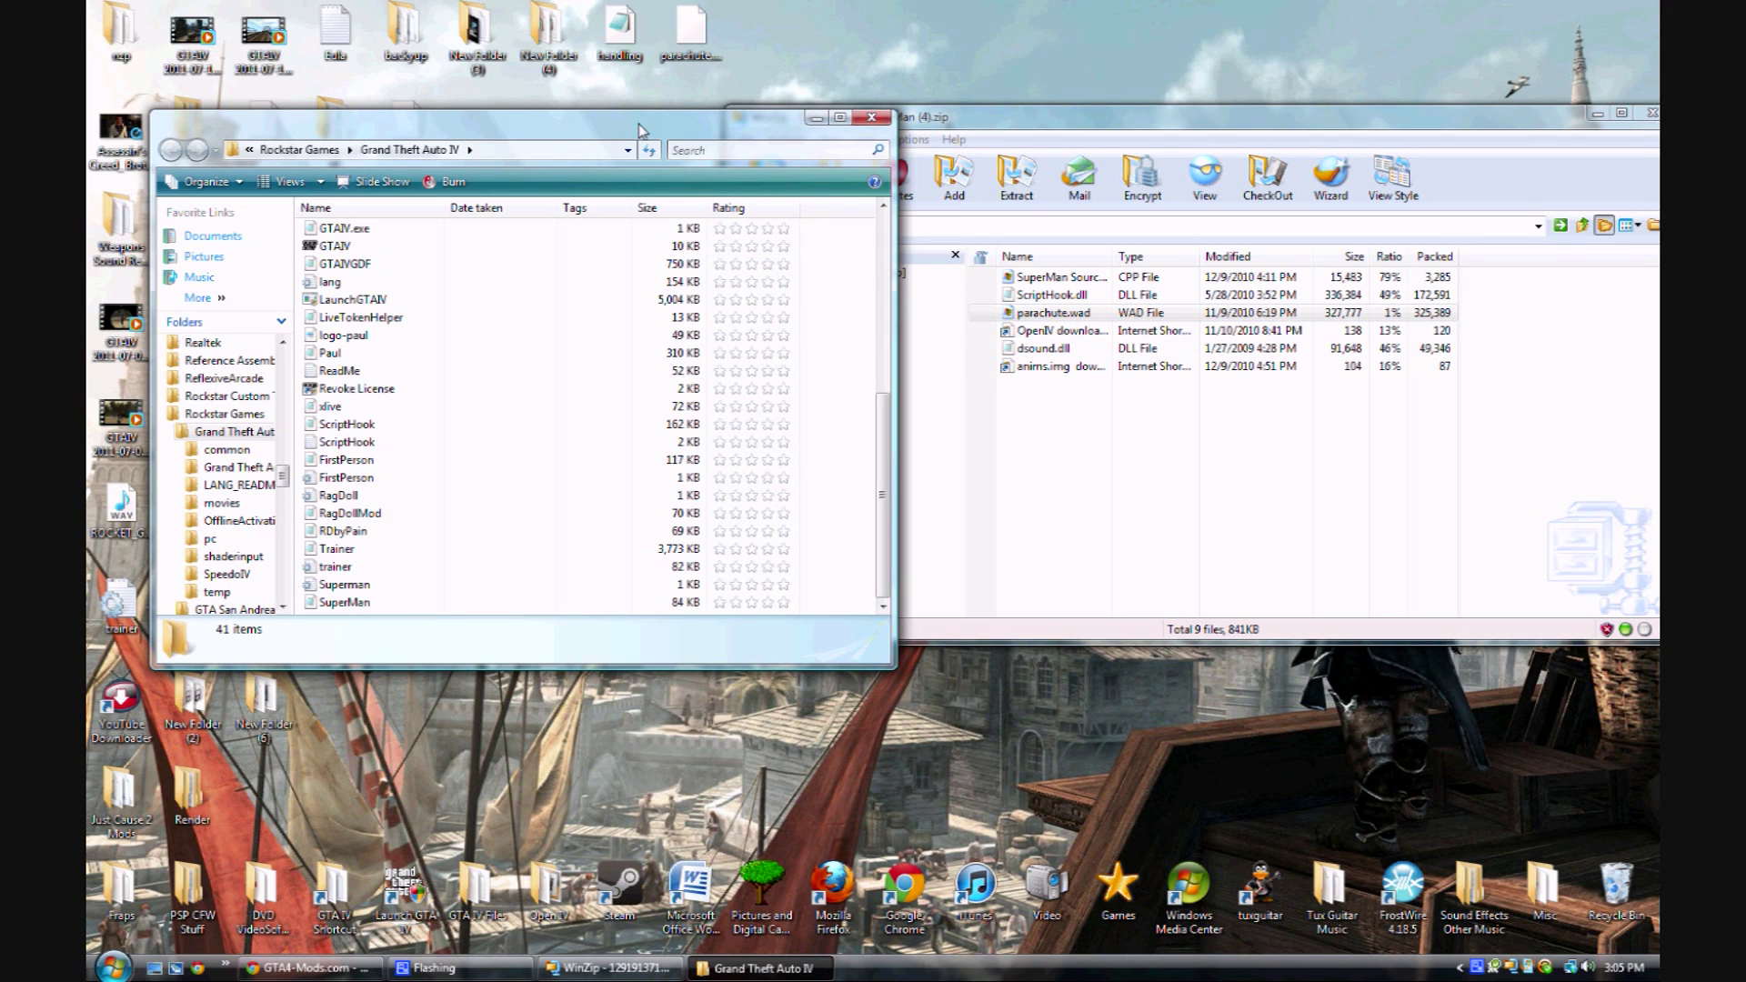
pyautogui.click(817, 118)
pyautogui.doubleClick(543, 896)
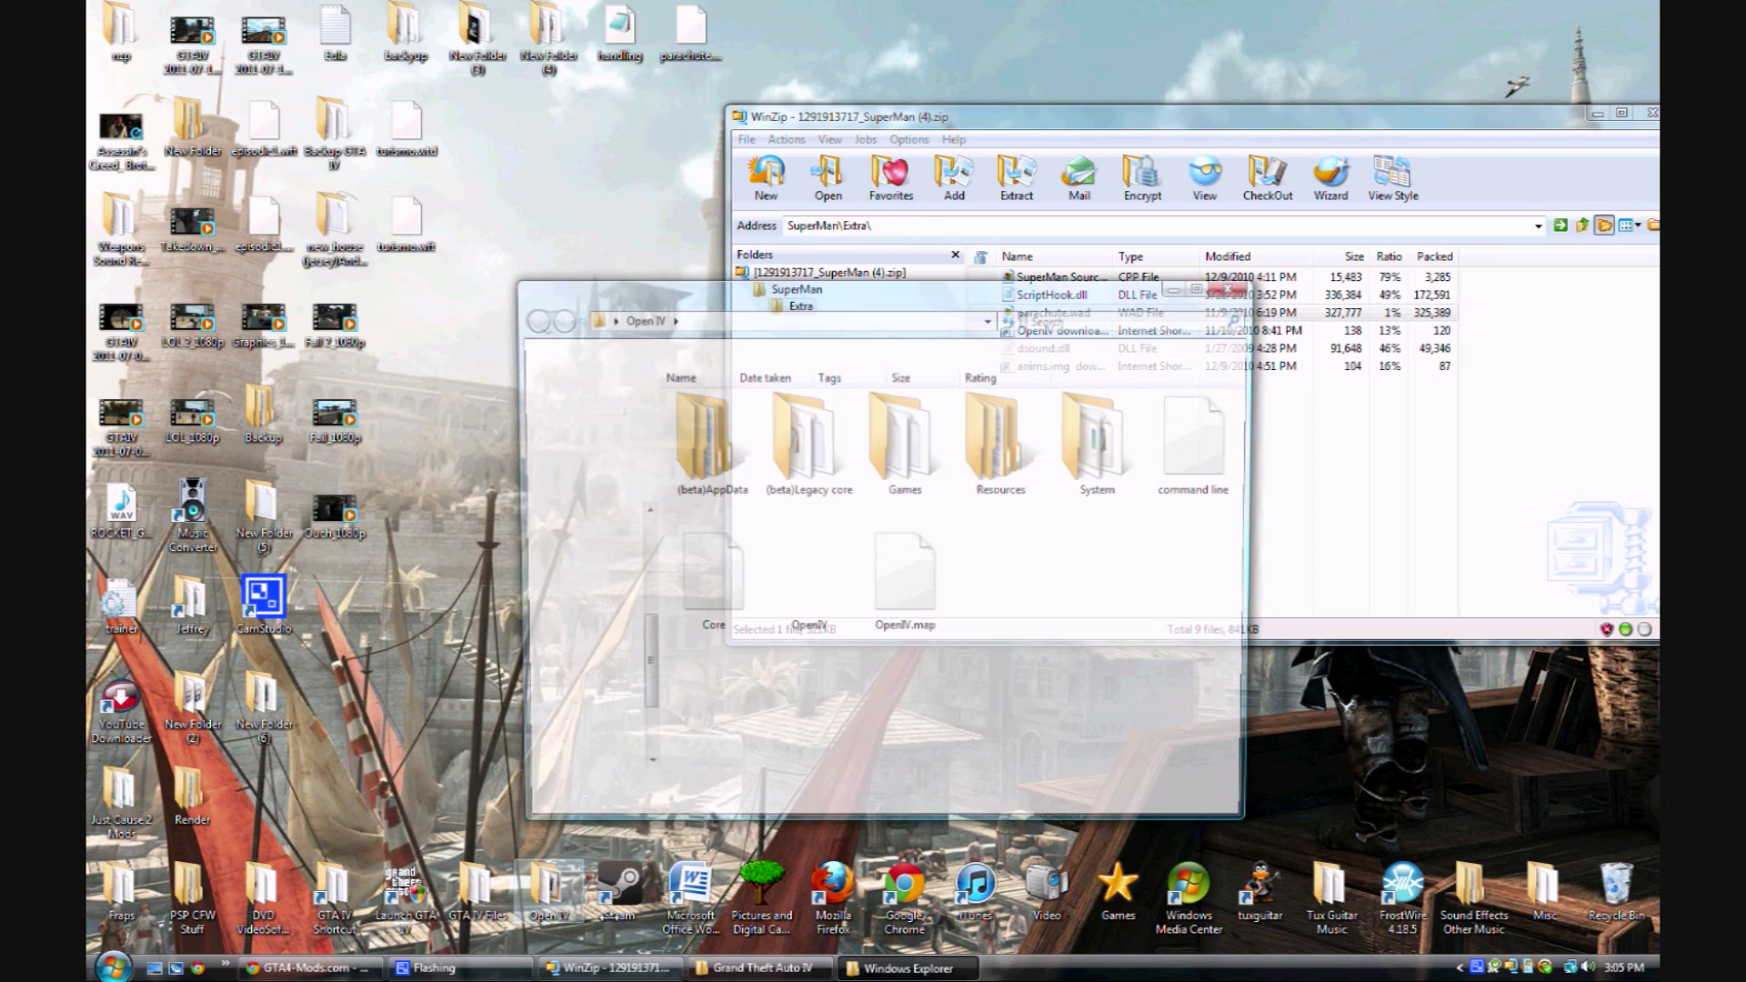
pyautogui.moveTo(937, 300); pyautogui.dragTo(518, 205)
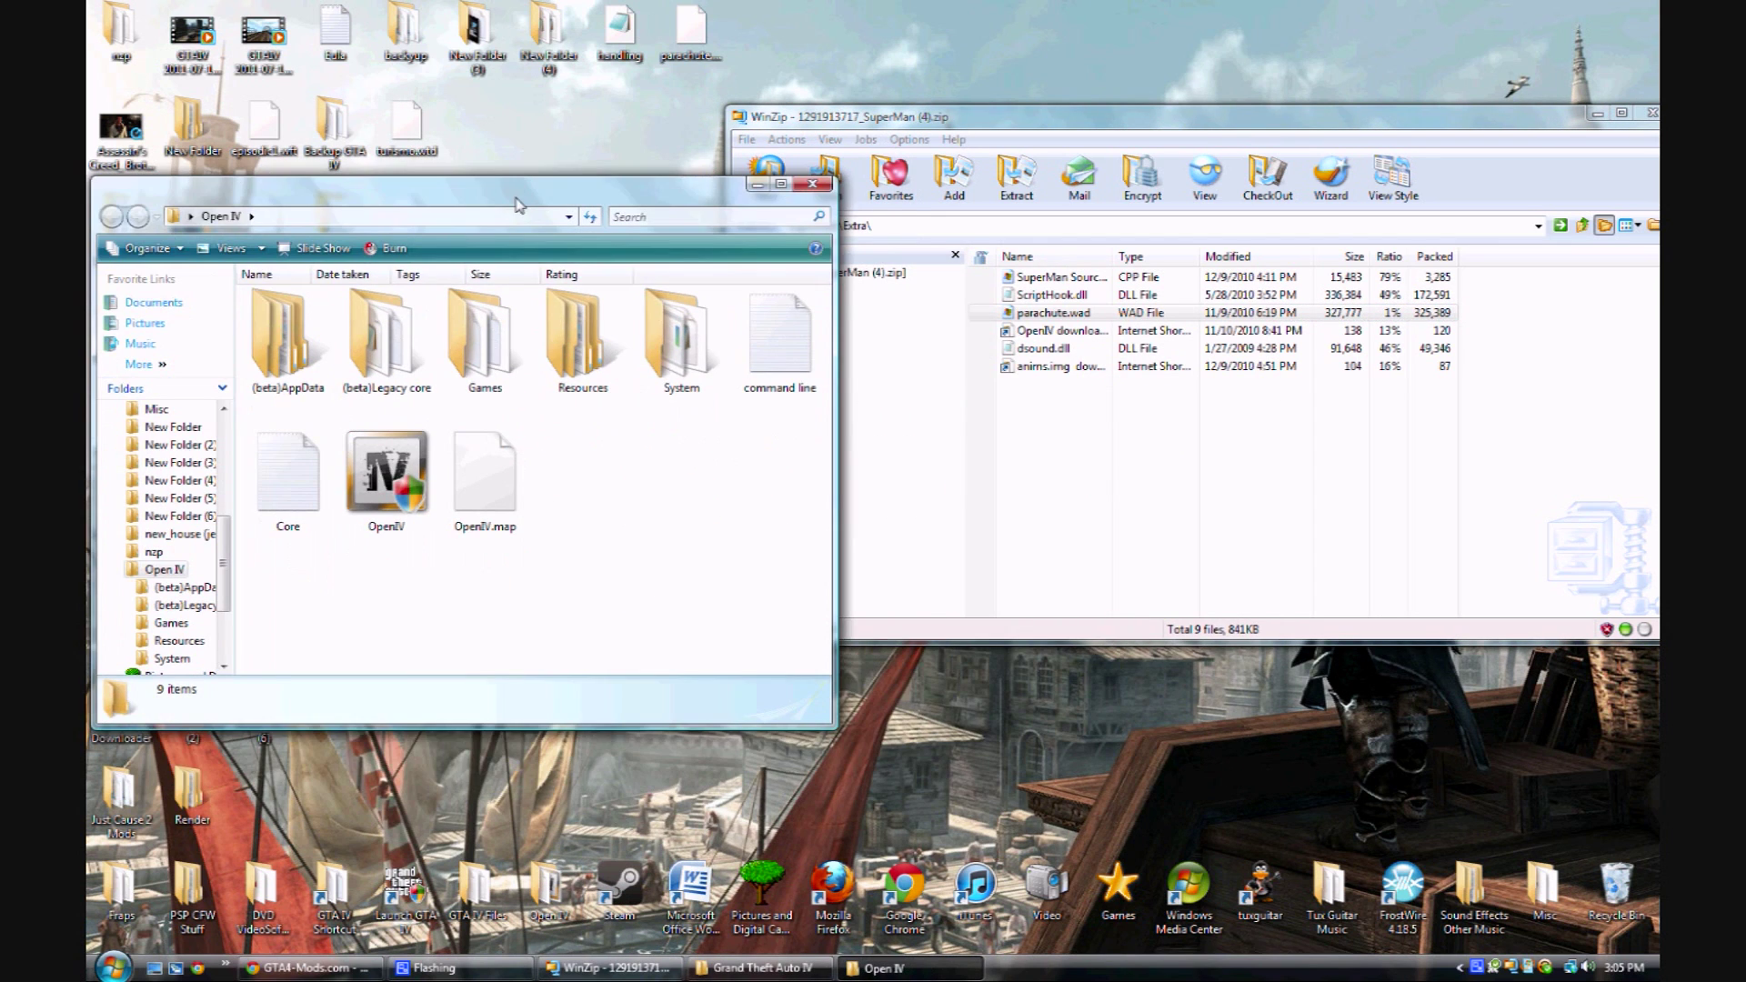
pyautogui.click(392, 478)
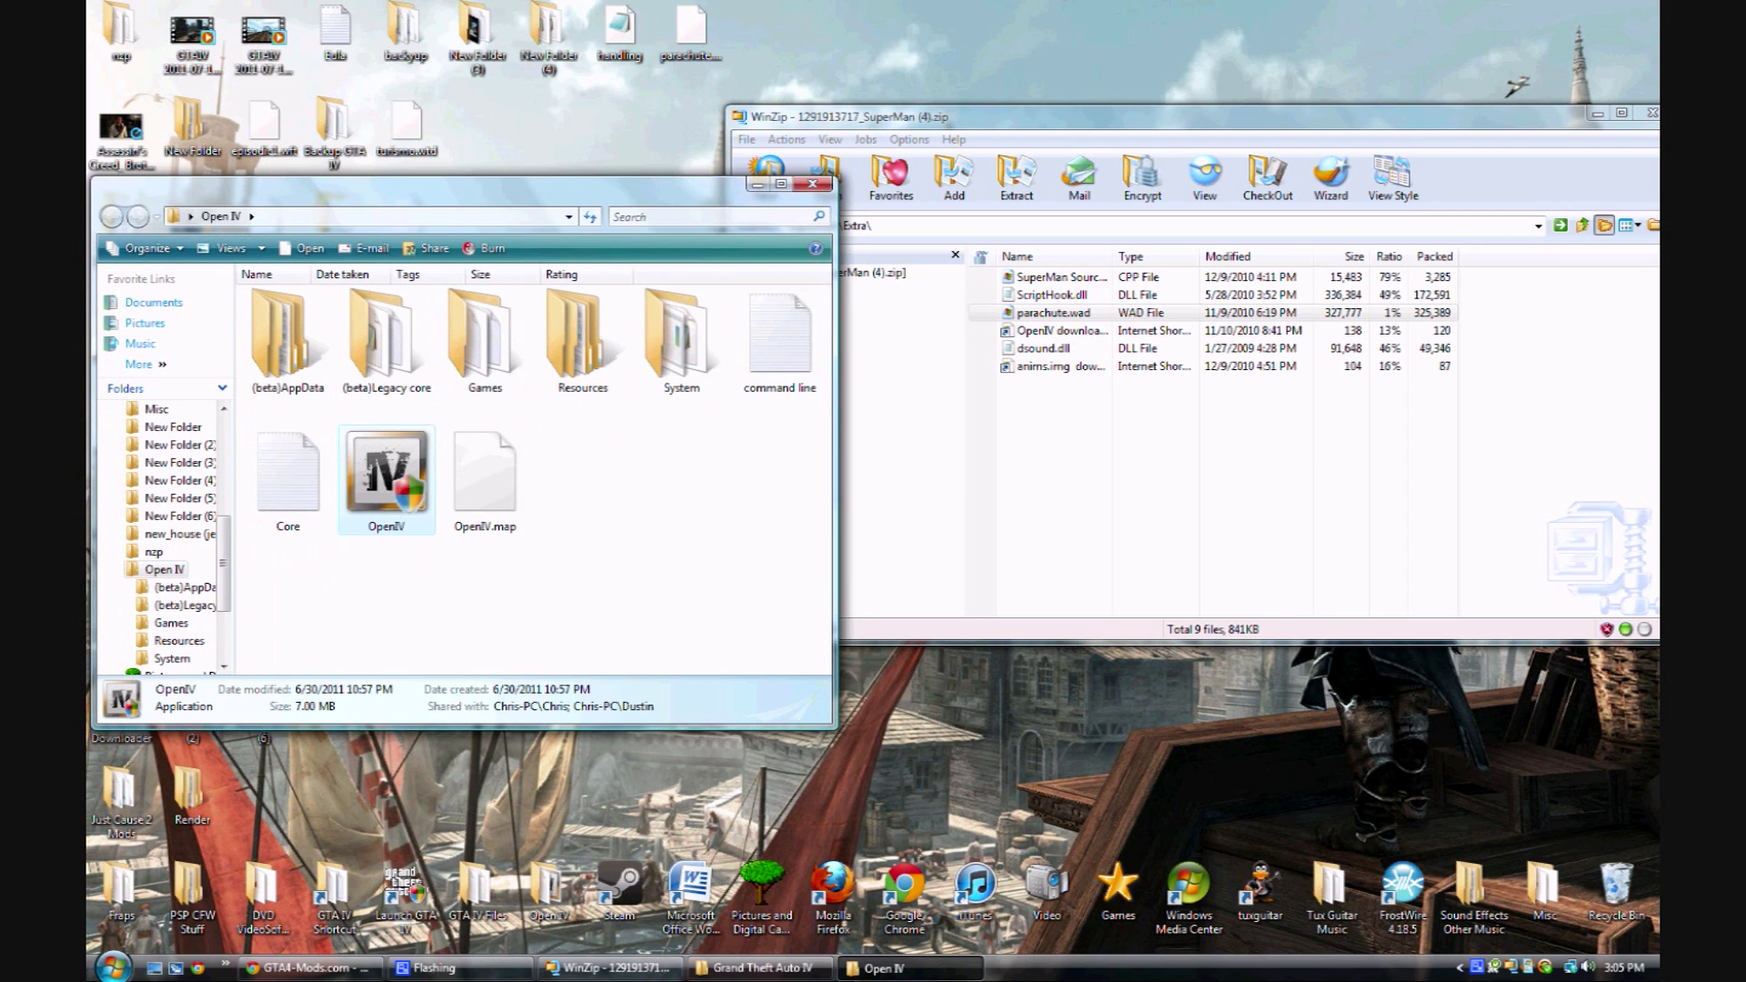
pyautogui.doubleClick(391, 510)
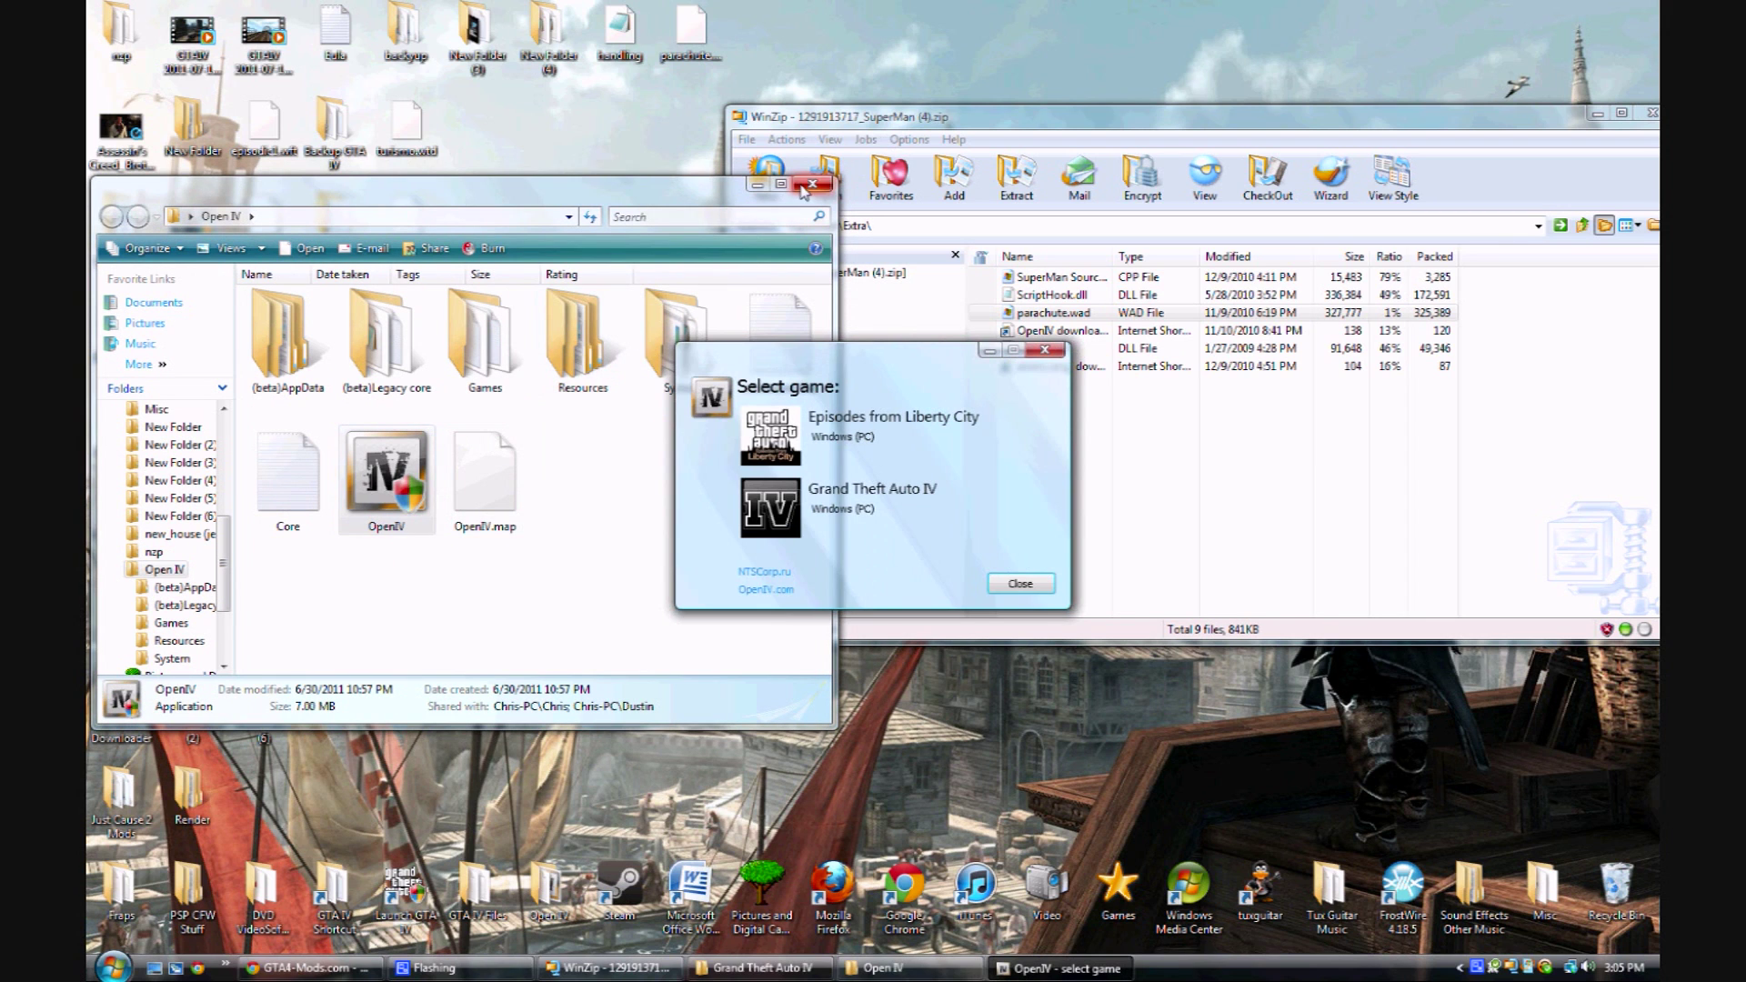
pyautogui.click(838, 510)
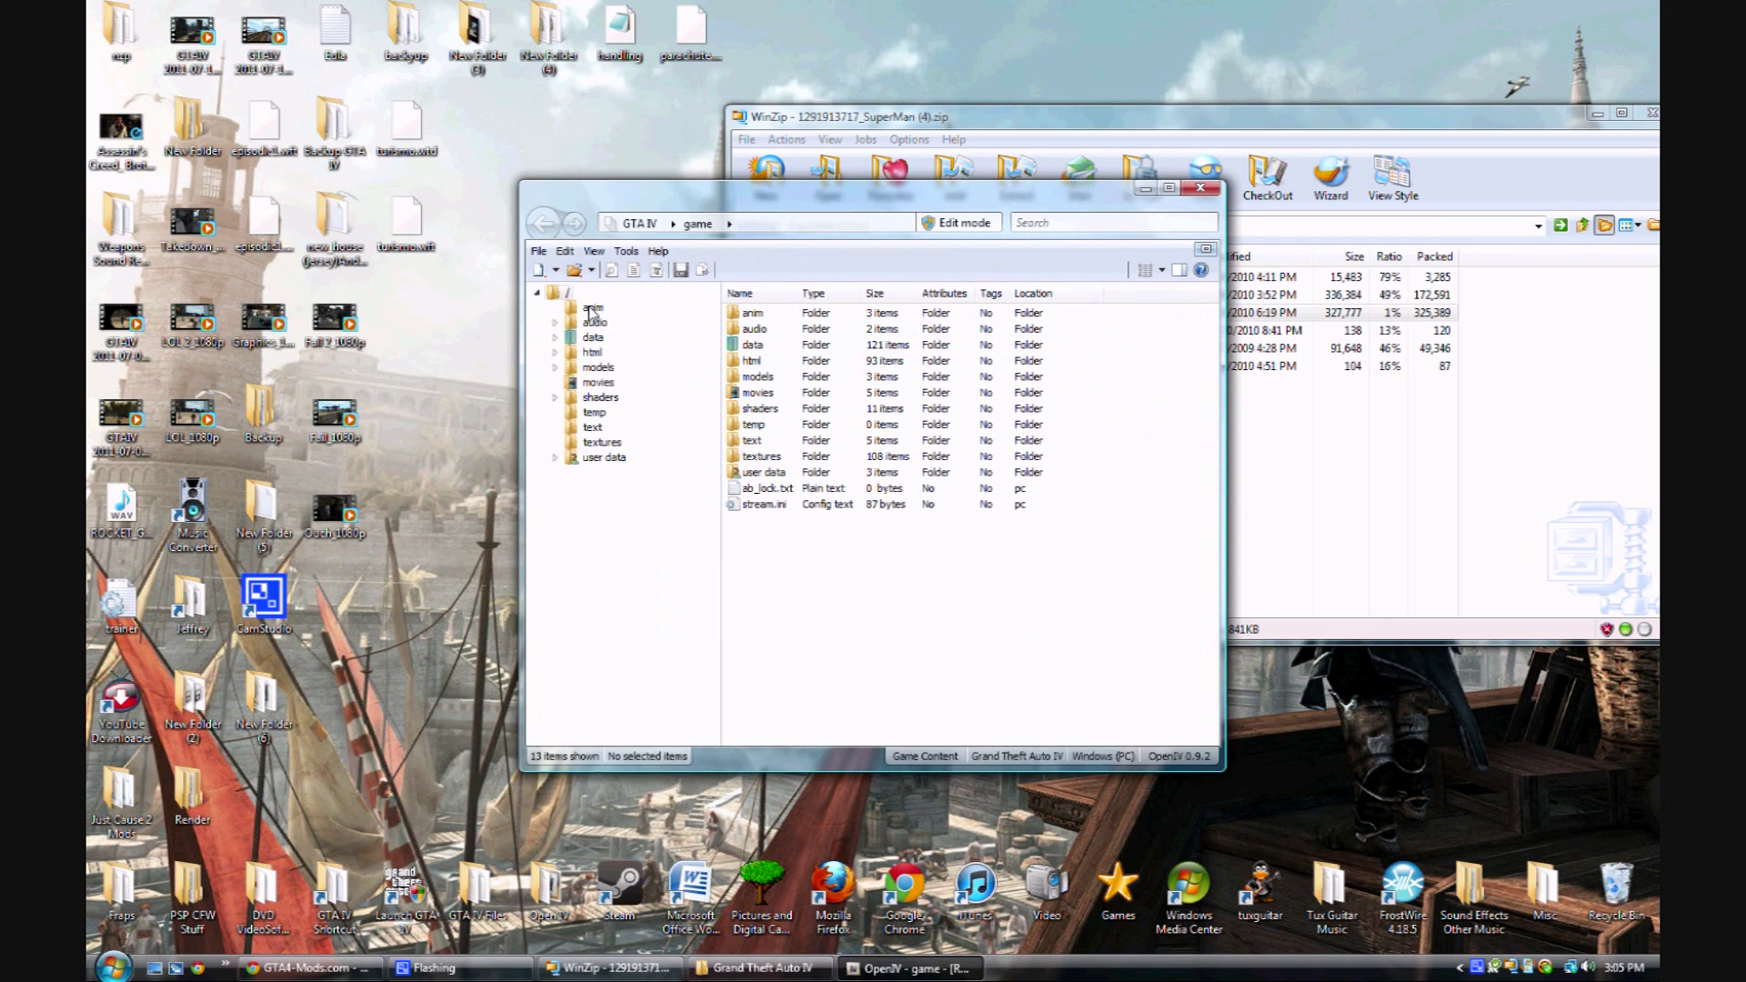
# Open anim.img from the anim folder in OpenIV and move the window clear of parachute.wad on the desktop
pyautogui.click(592, 311)
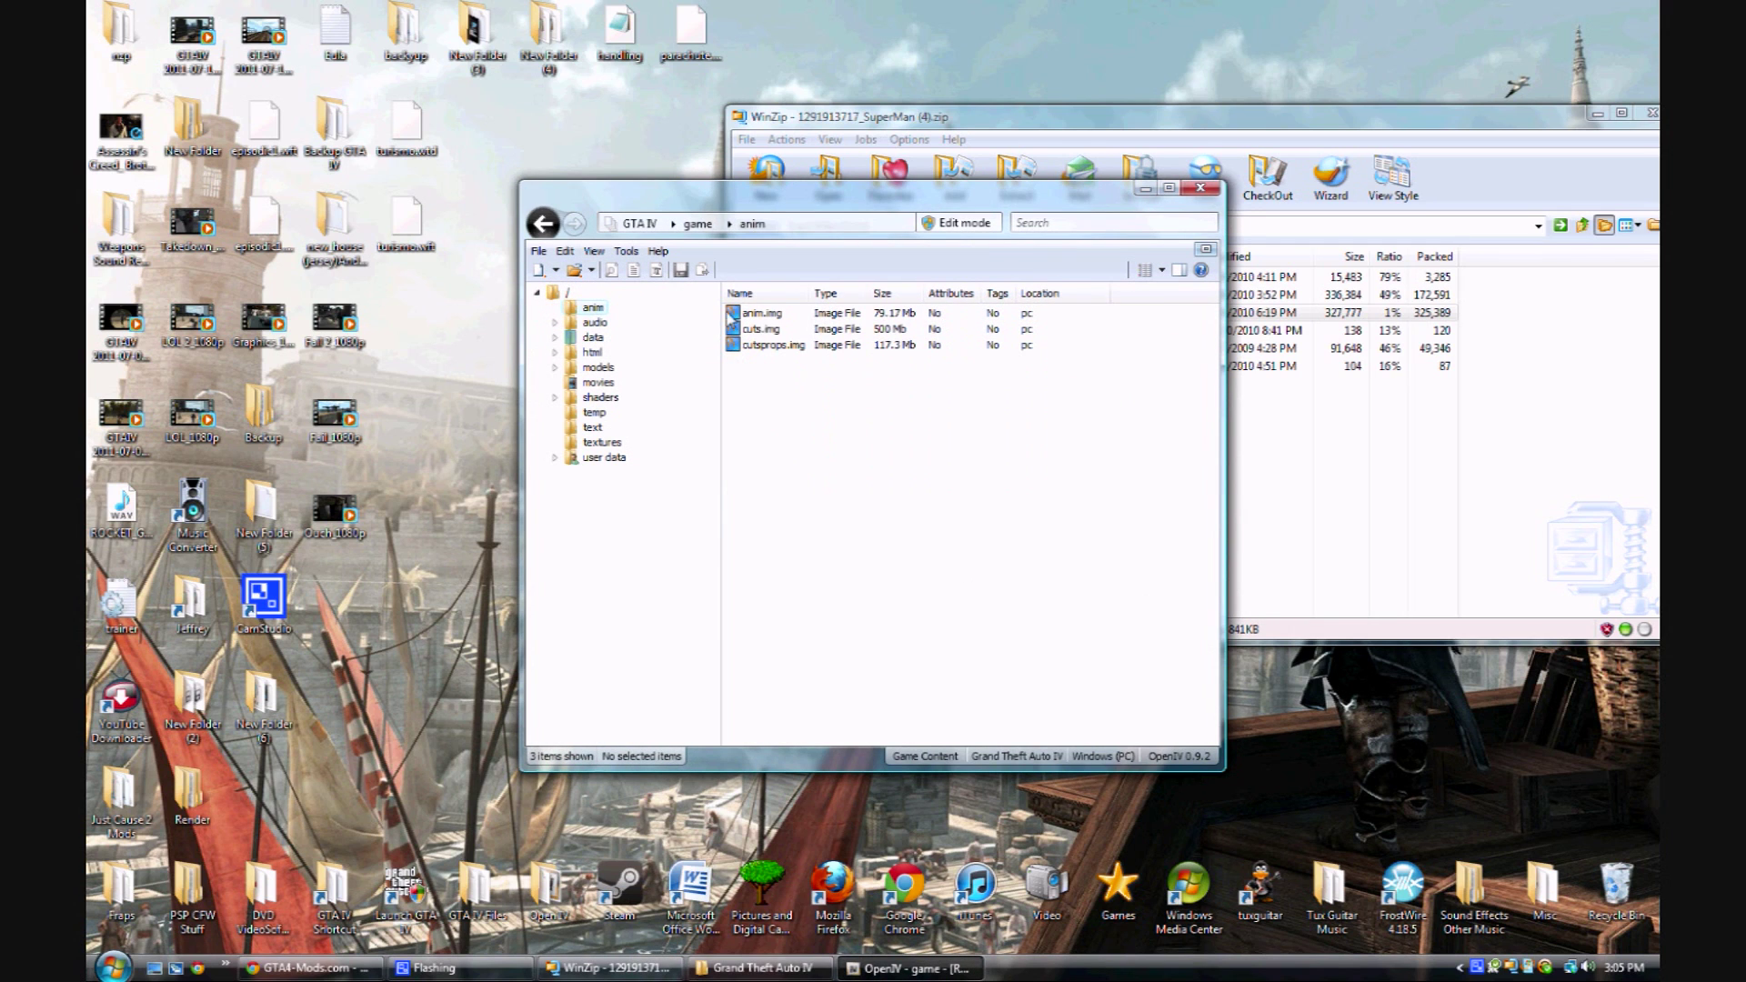
pyautogui.doubleClick(776, 320)
pyautogui.moveTo(1041, 202); pyautogui.dragTo(648, 120)
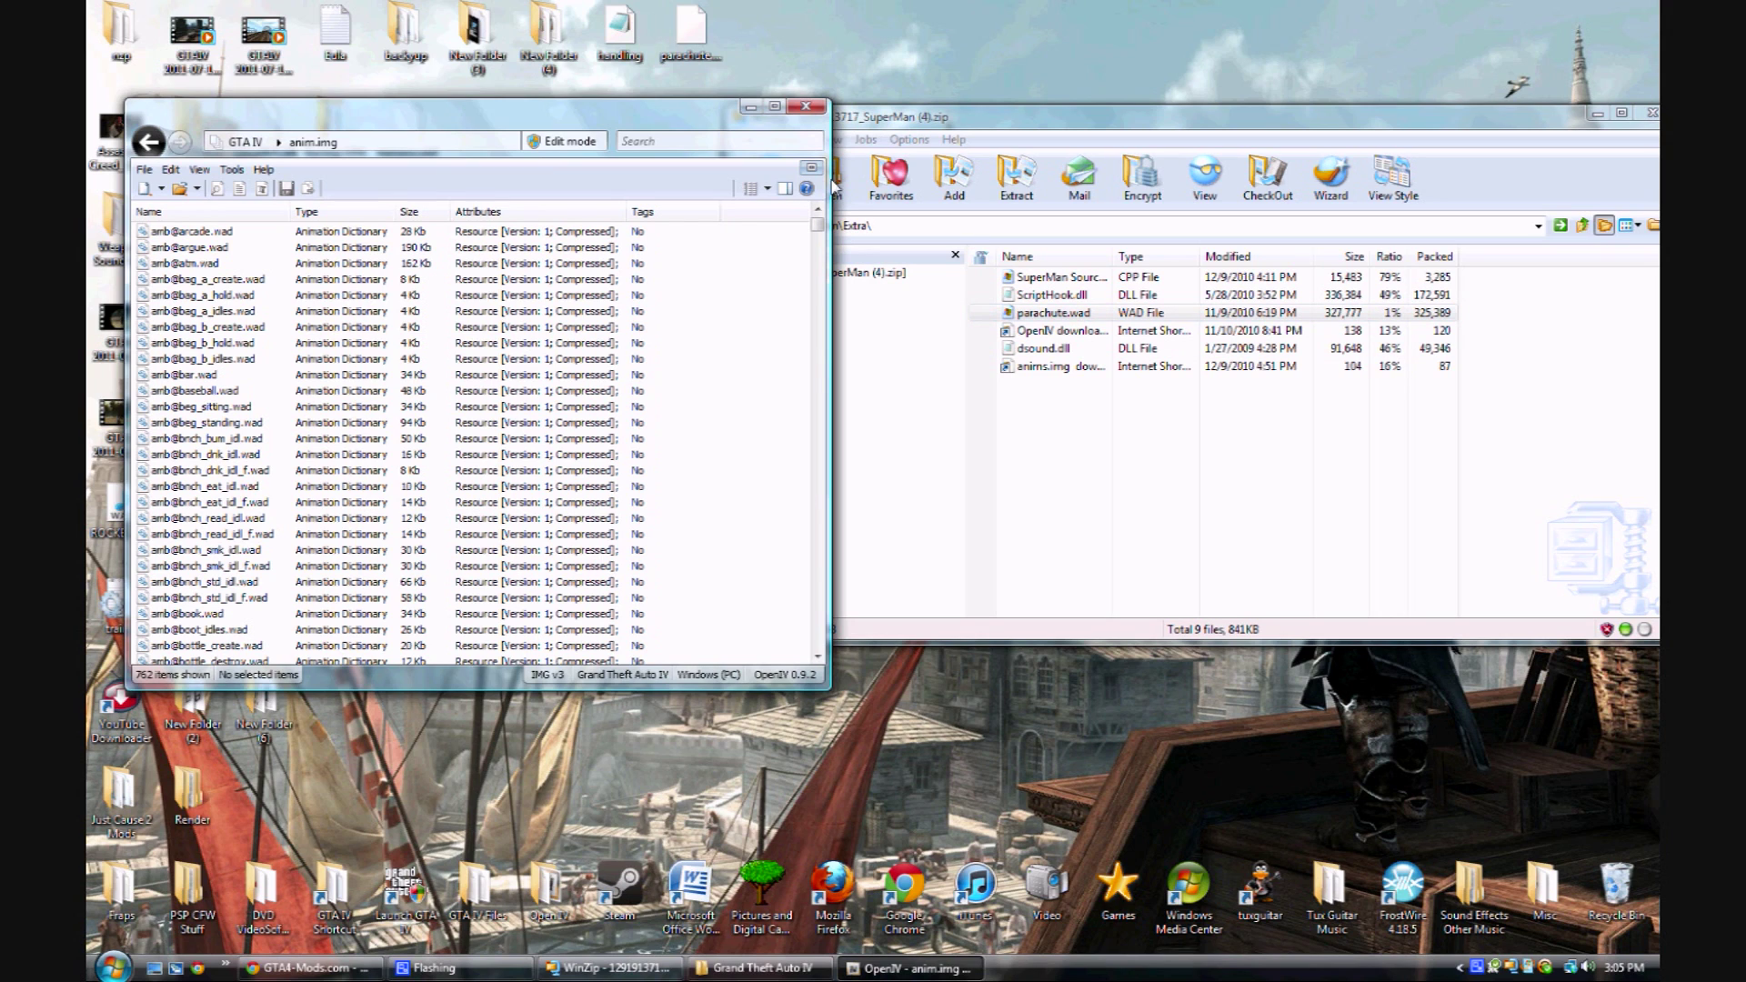
pyautogui.click(709, 44)
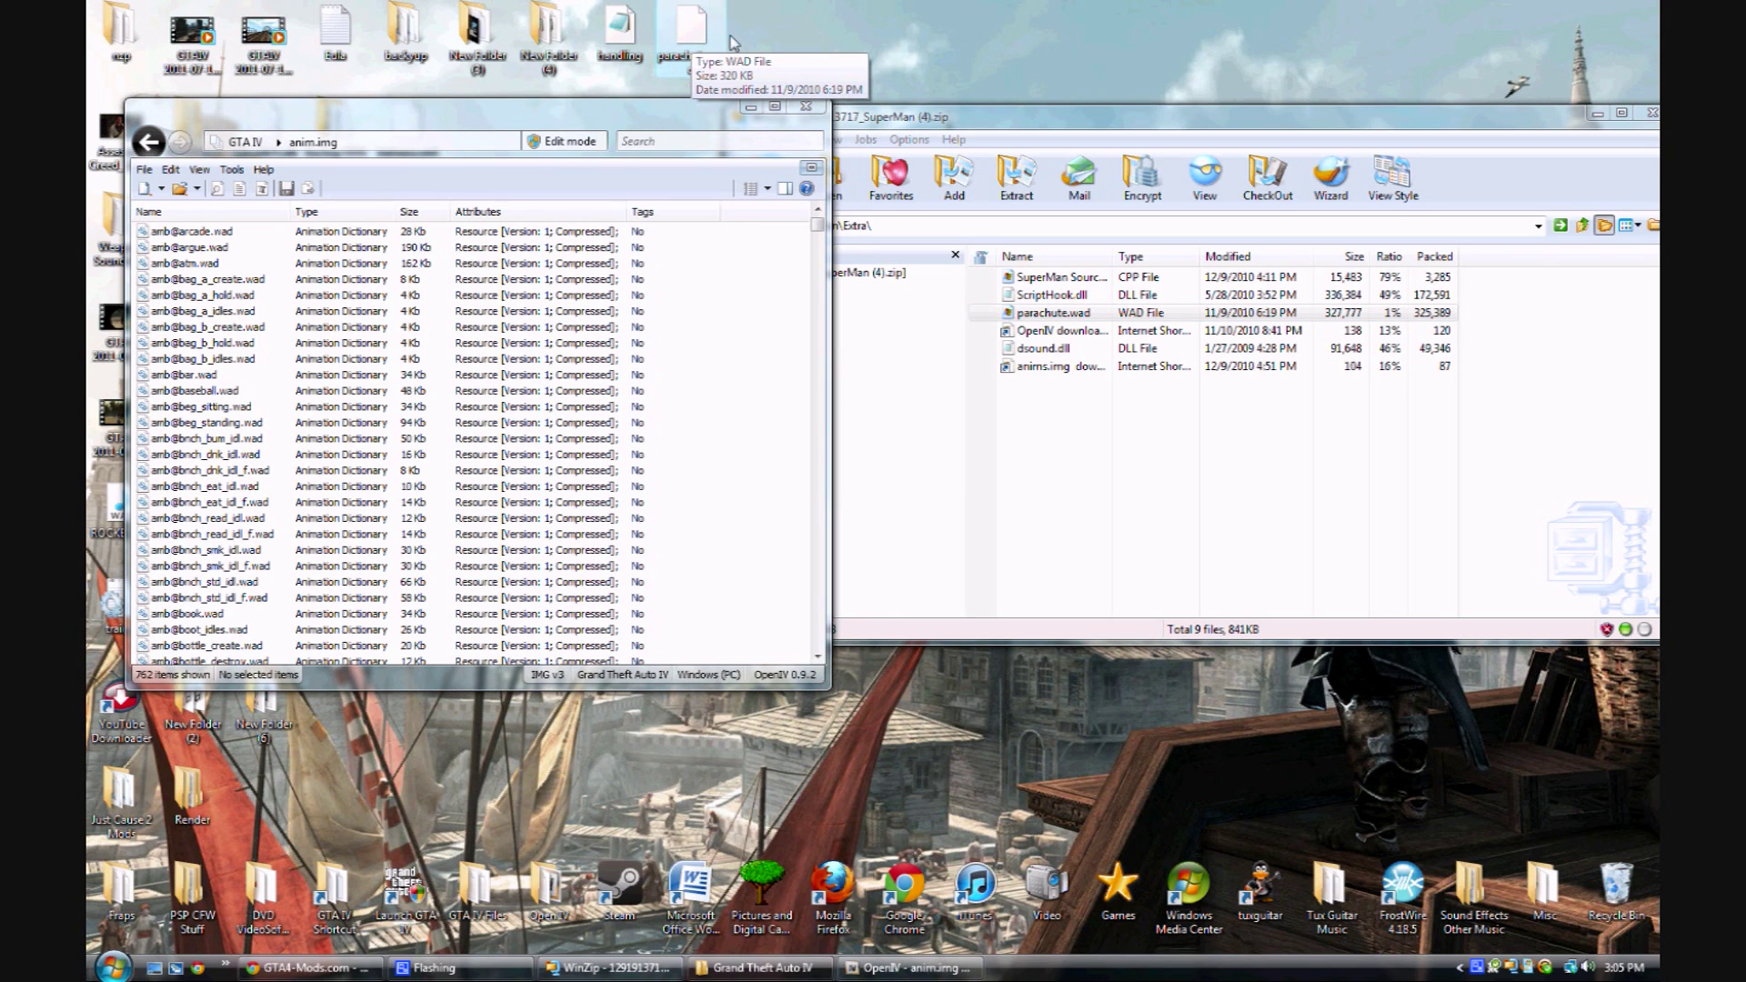
# Enable edit mode in OpenIV and delete the existing parachute.wad from anim.img
pyautogui.moveTo(816, 223); pyautogui.dragTo(799, 584)
pyautogui.click(219, 375)
pyautogui.click(564, 141)
pyautogui.click(912, 546)
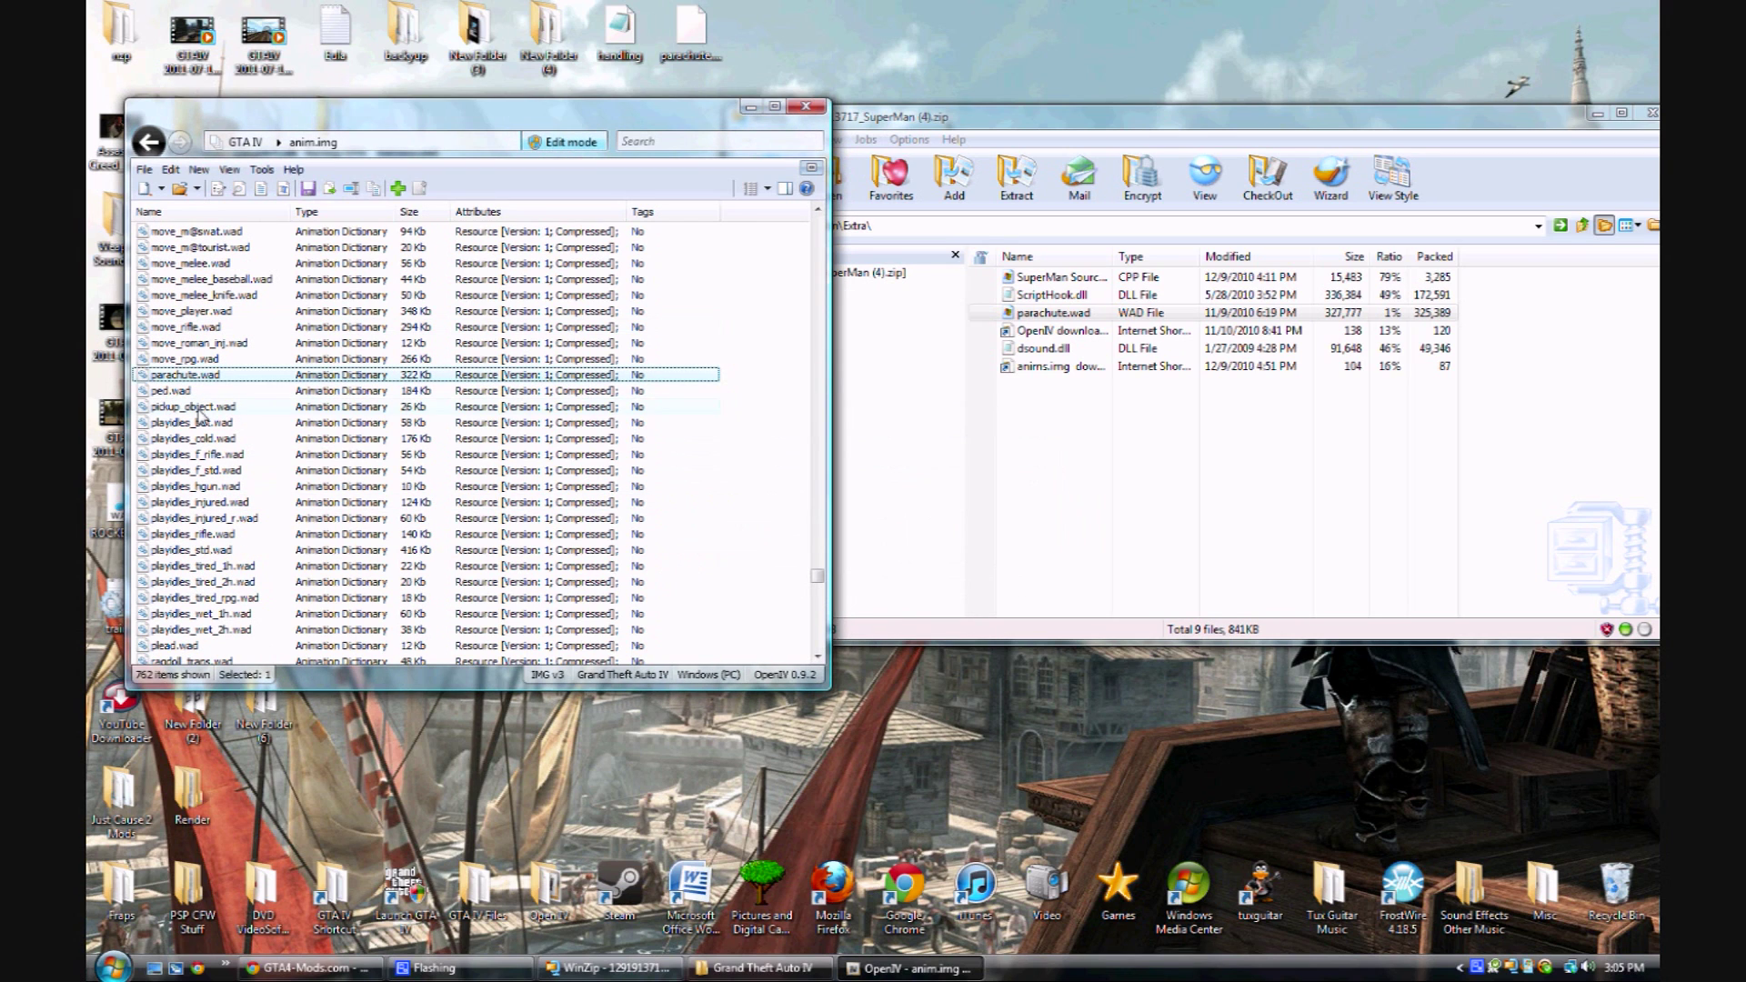
pyautogui.rightClick(211, 386)
pyautogui.click(272, 593)
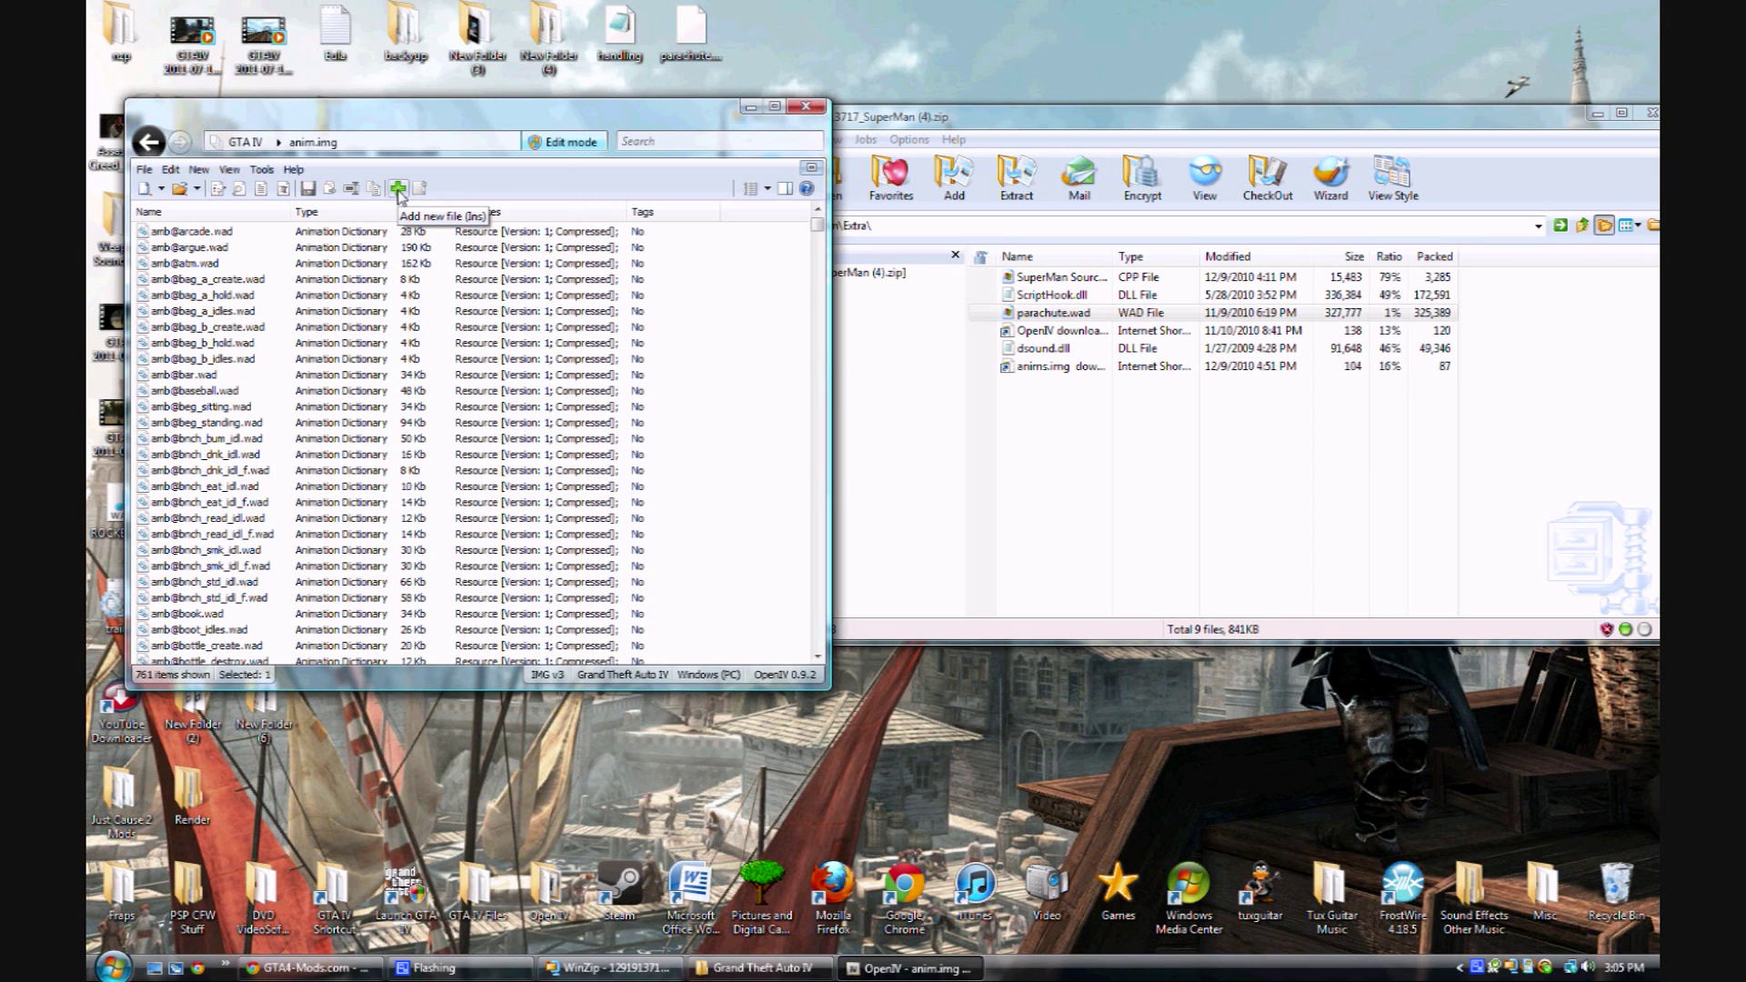
# Add the parachute.wad file from the desktop to anim.img
pyautogui.click(399, 191)
pyautogui.scroll(-2, 1139, 427)
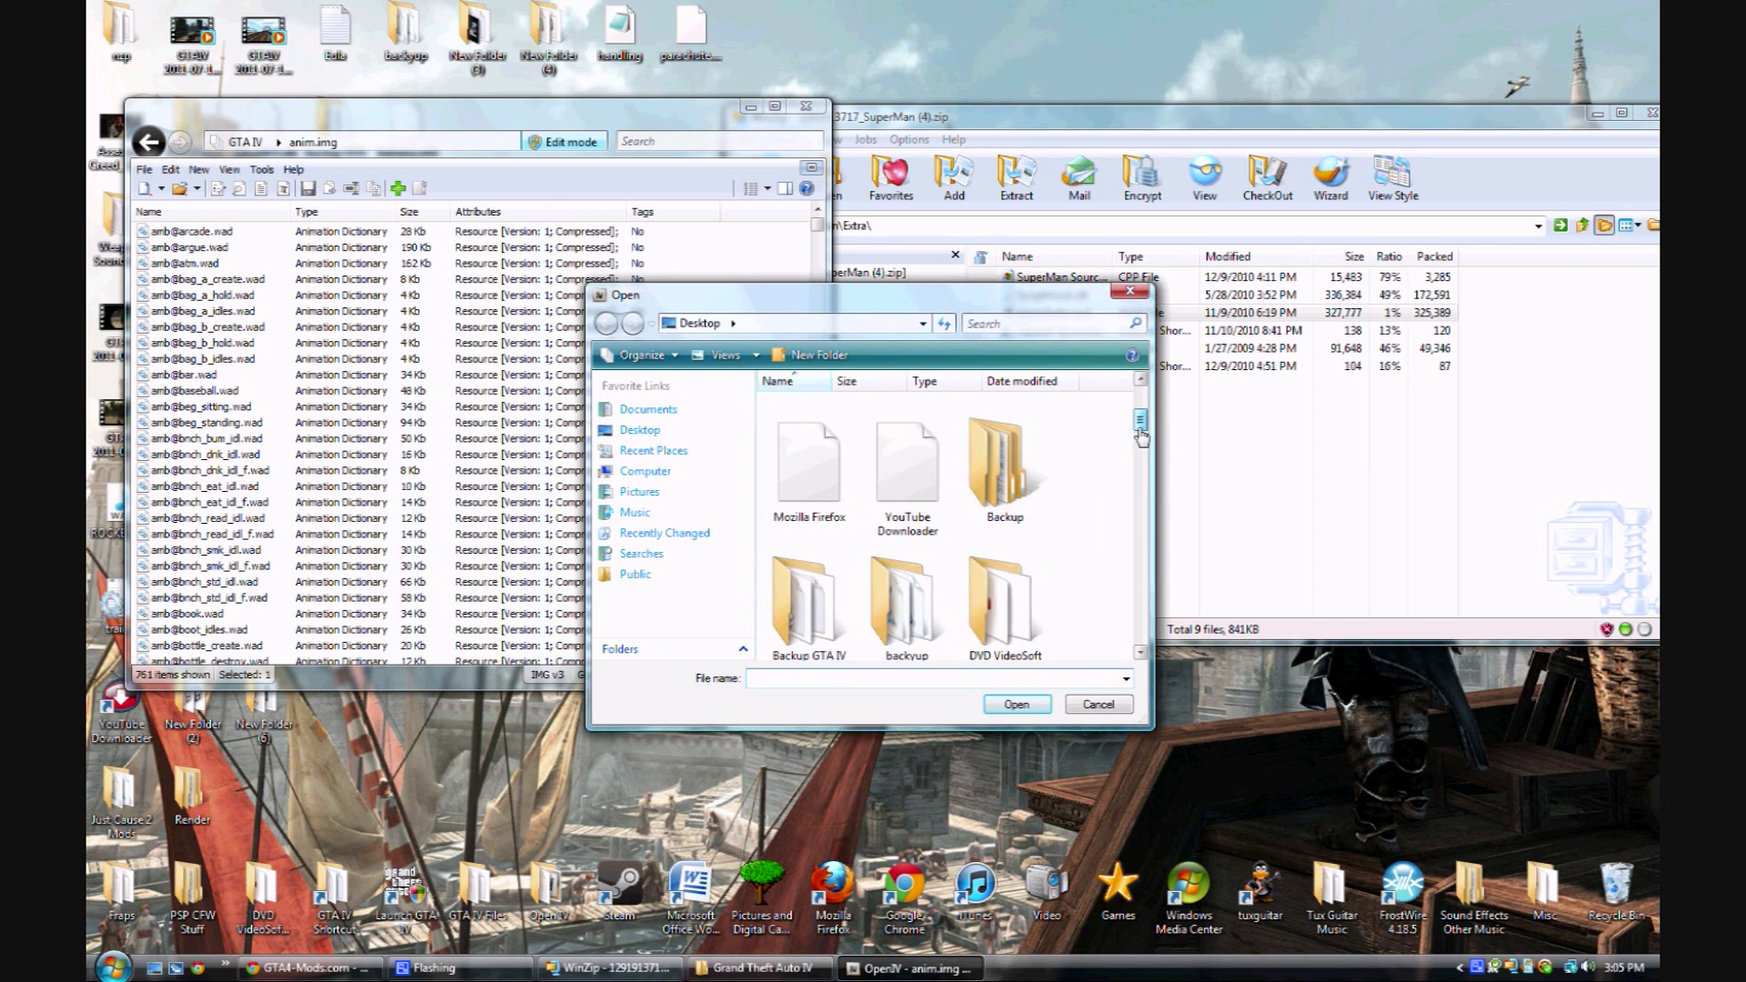
pyautogui.moveTo(1141, 435); pyautogui.dragTo(1142, 465)
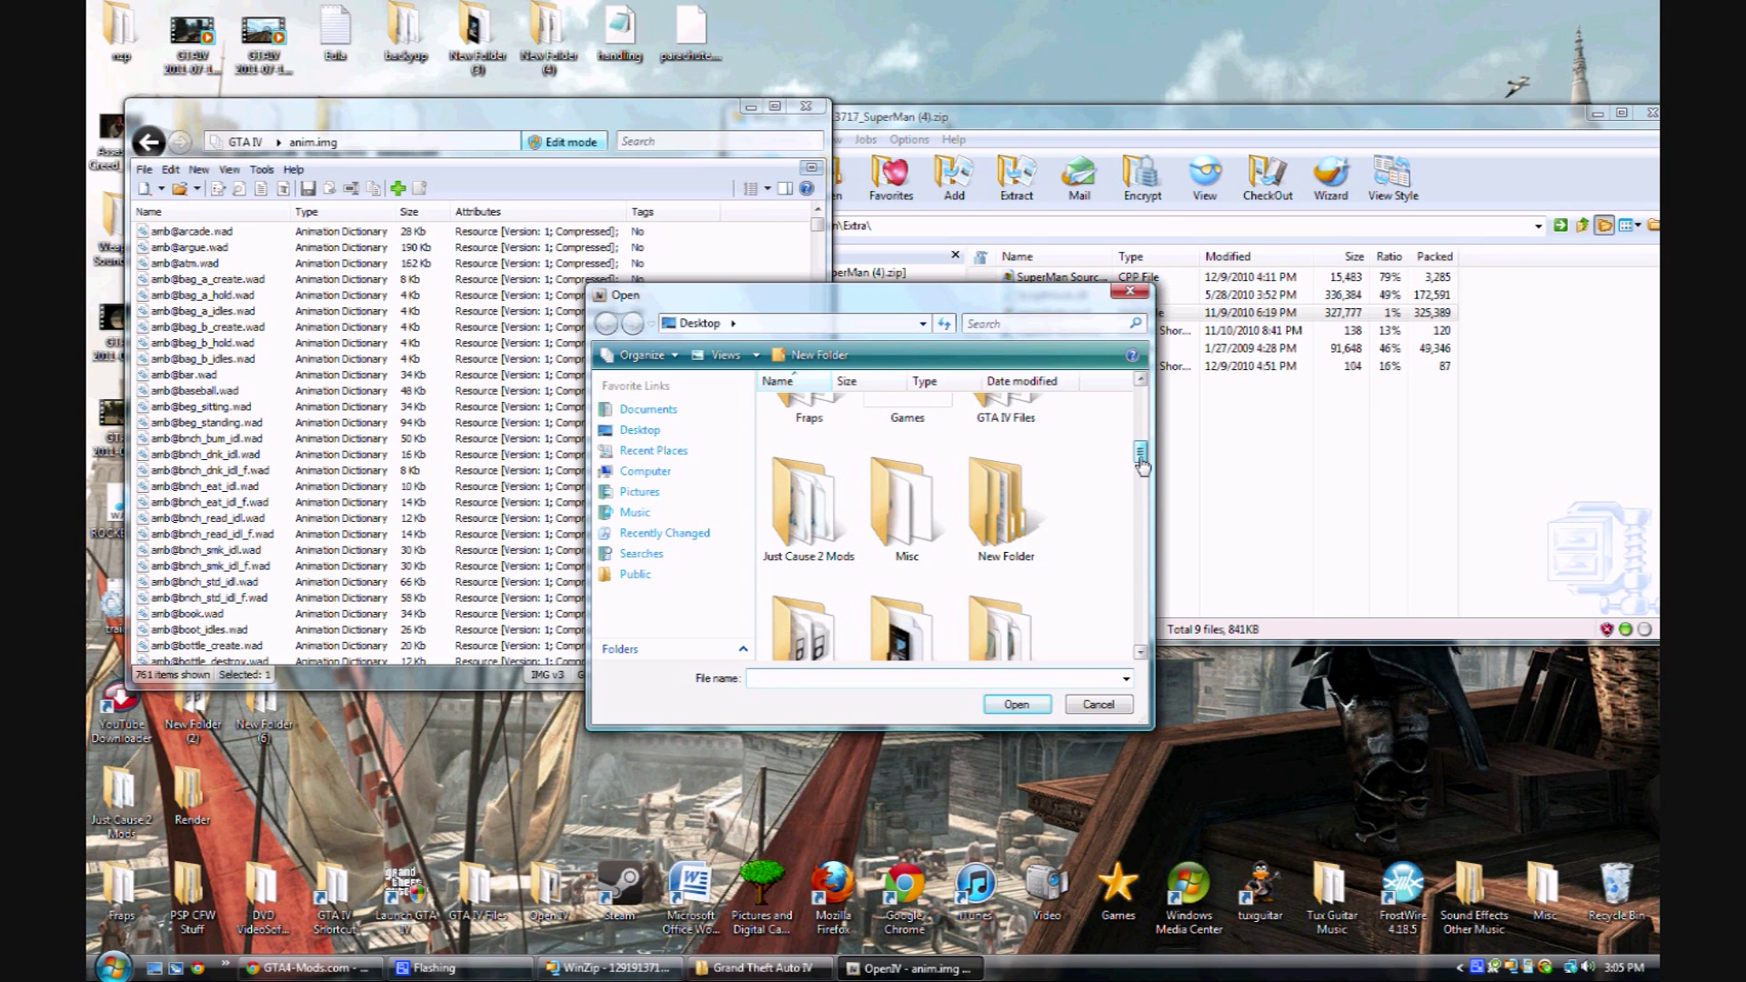
pyautogui.moveTo(1143, 465); pyautogui.dragTo(1124, 611)
pyautogui.click(908, 560)
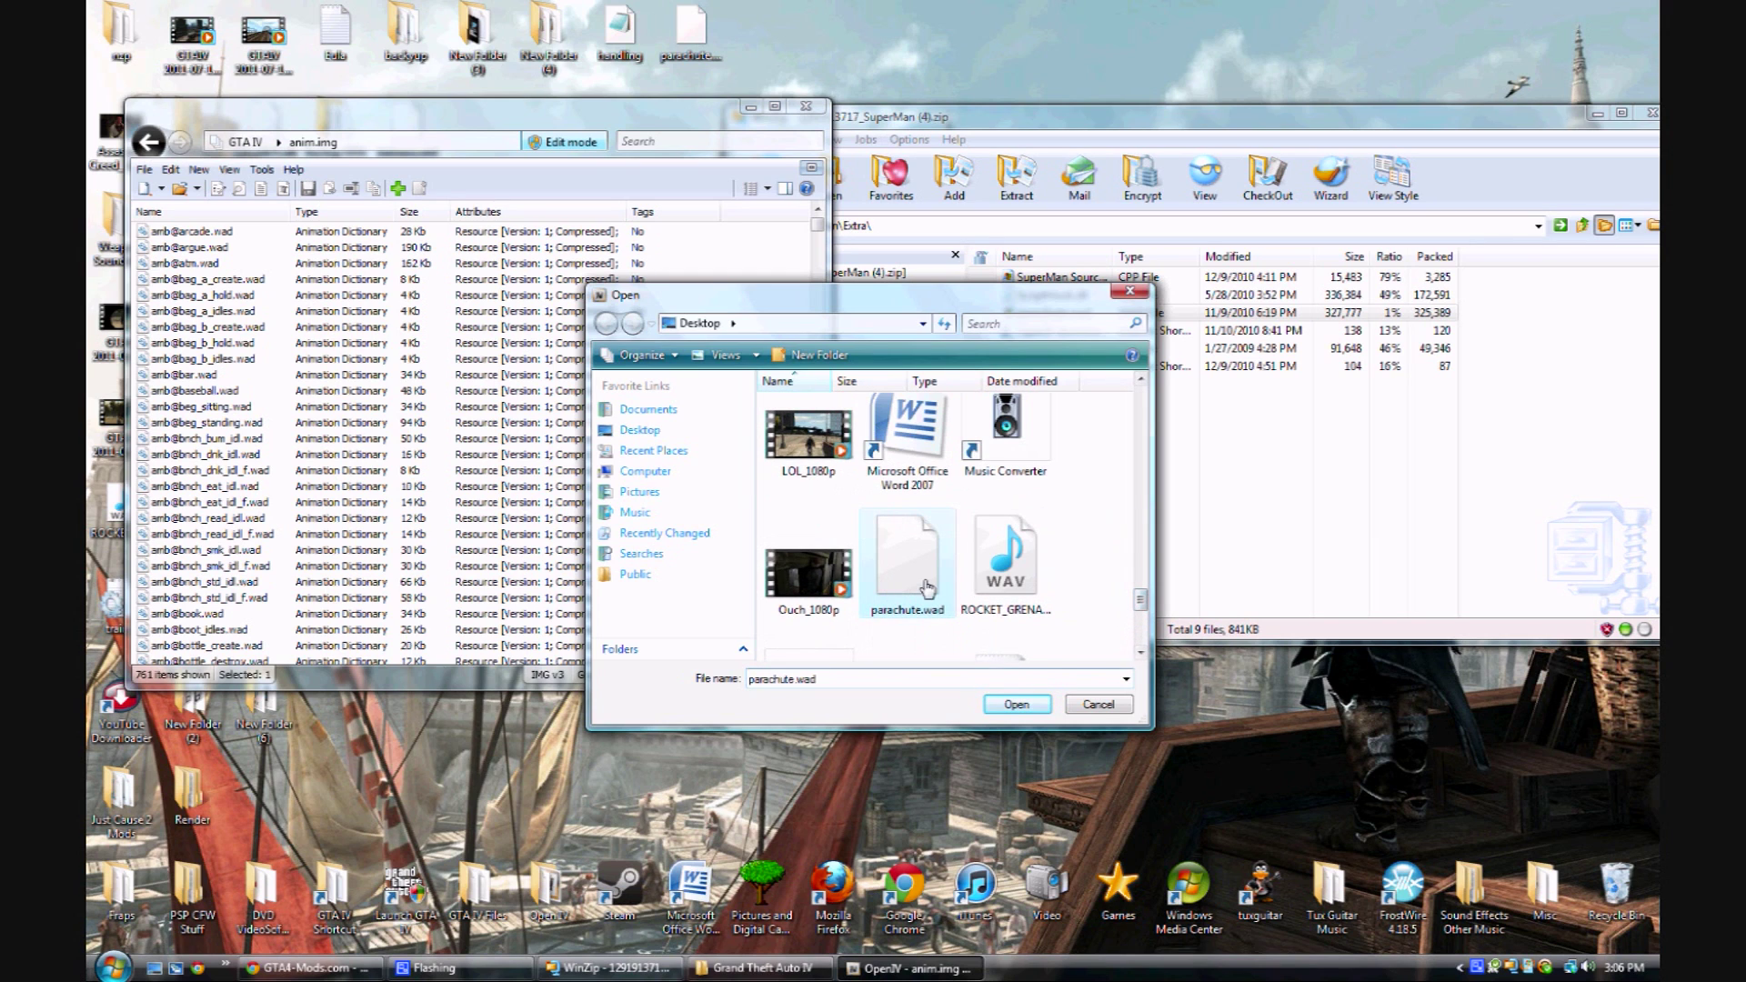
pyautogui.click(1005, 706)
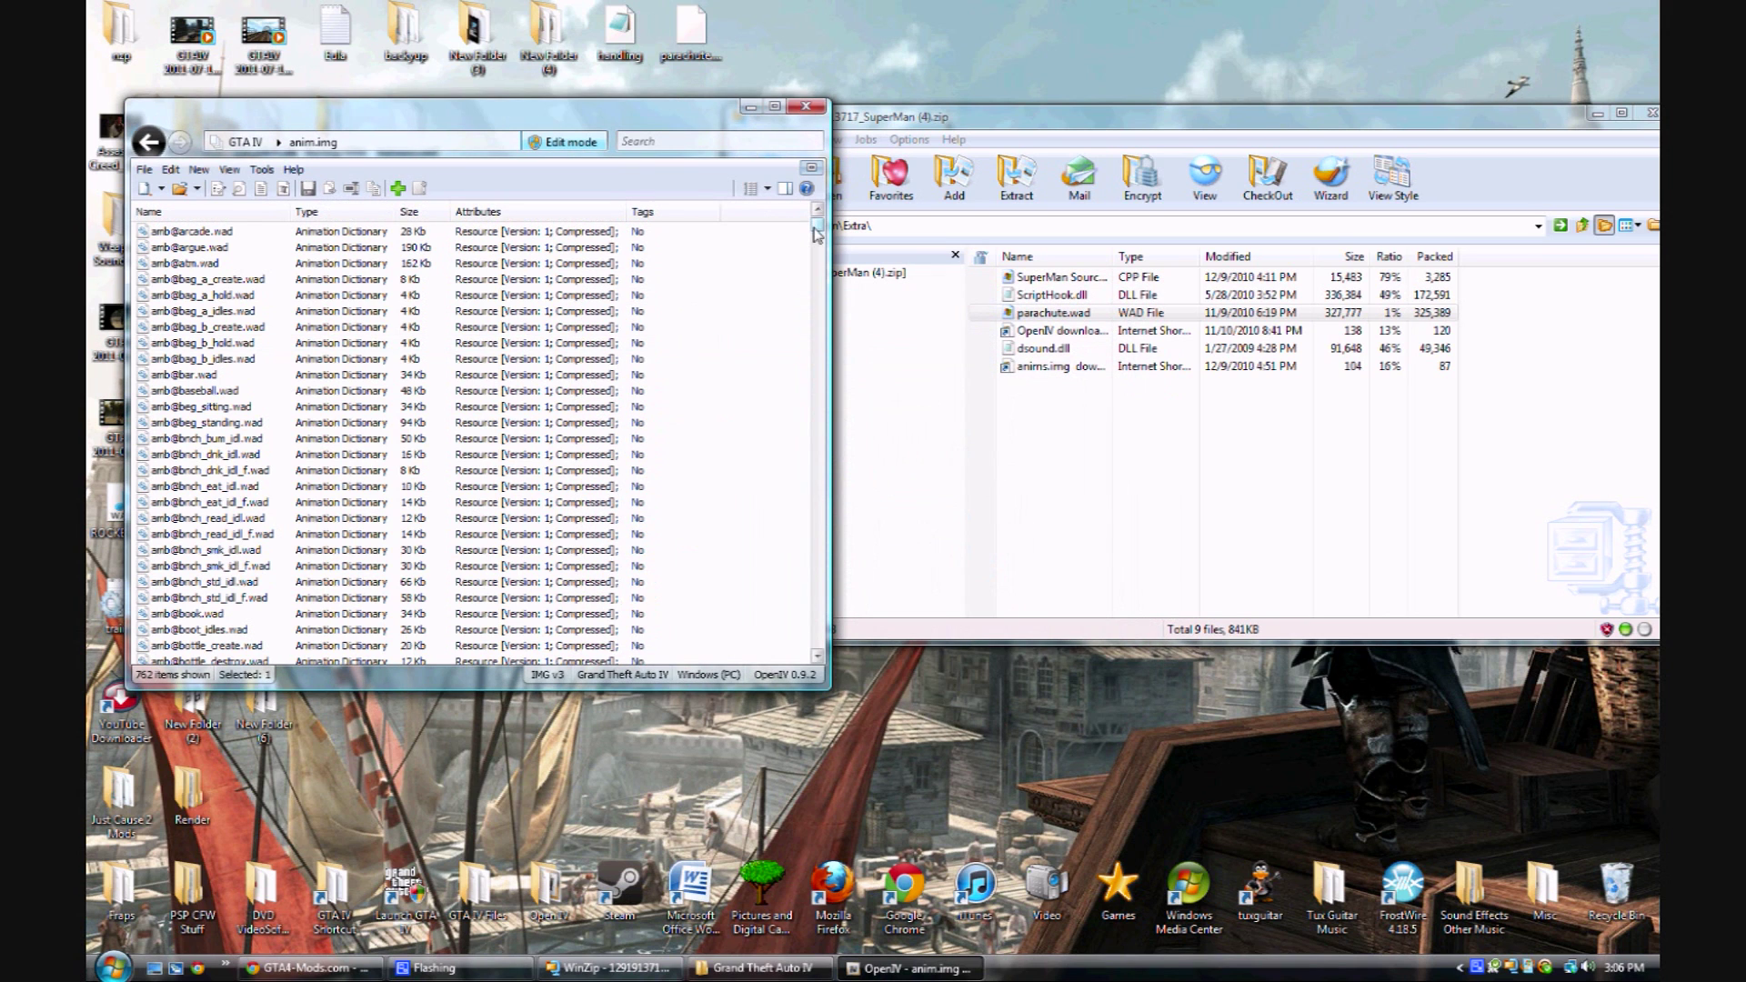
# Locate the newly added parachute.wad entry in anim.img
pyautogui.moveTo(817, 225); pyautogui.dragTo(838, 582)
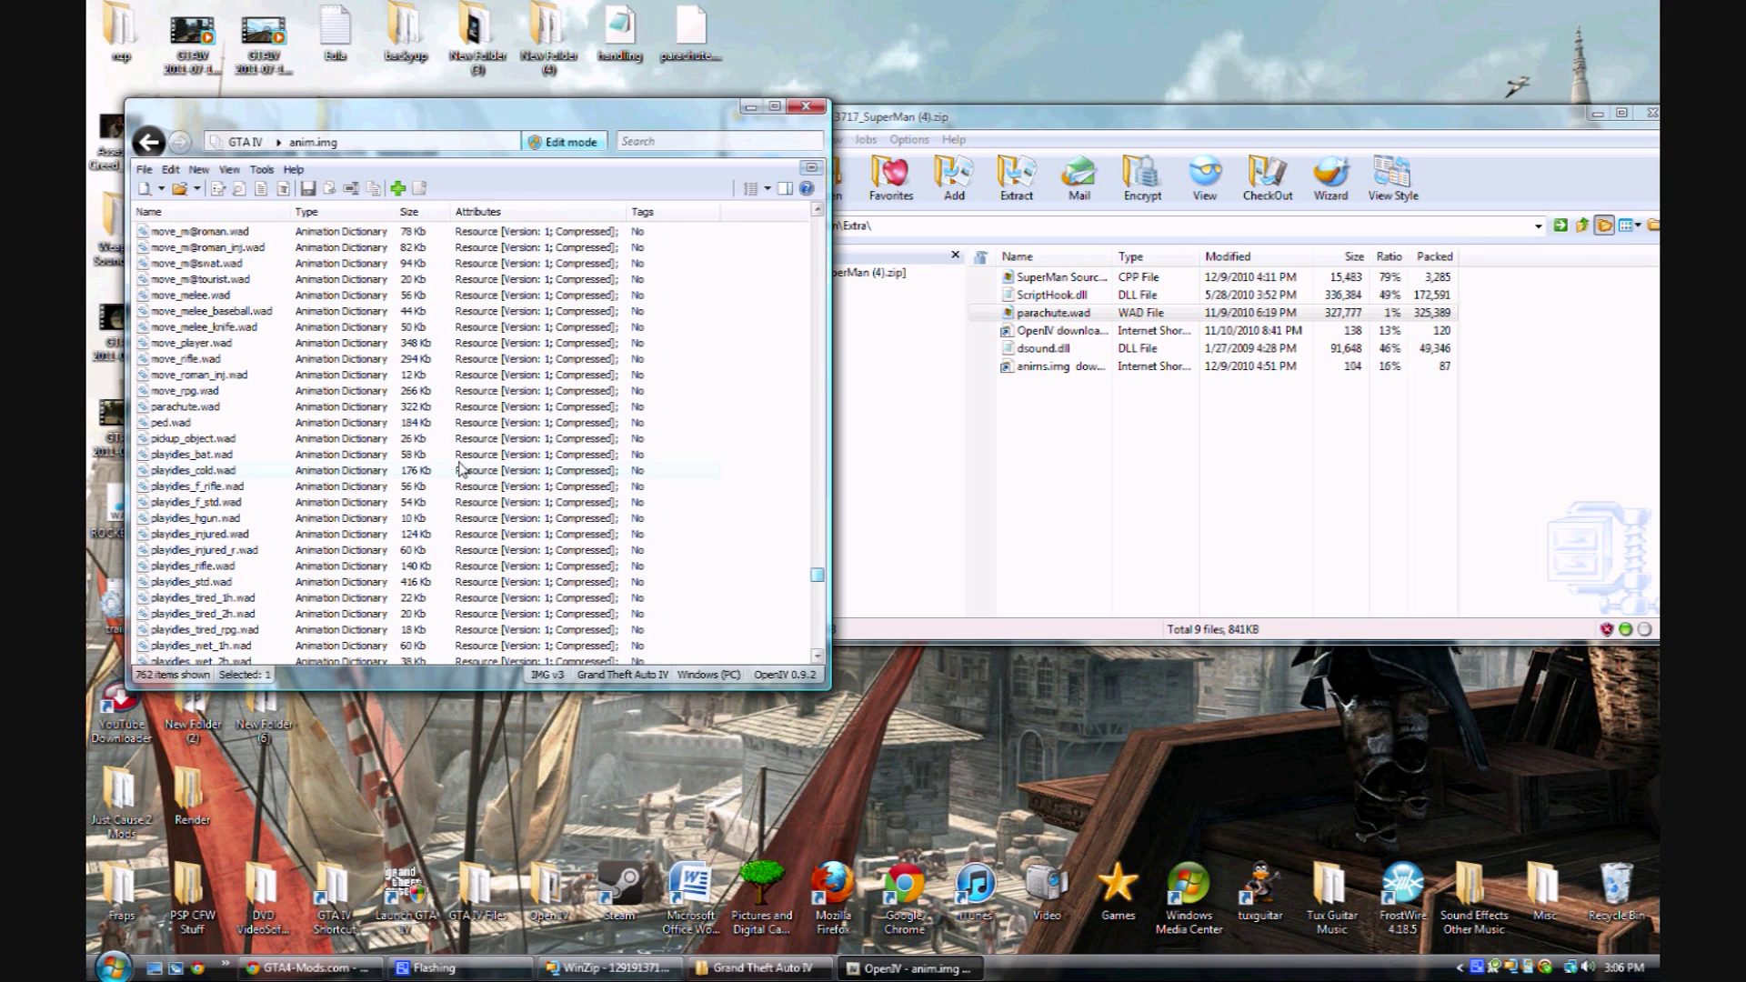
pyautogui.click(175, 410)
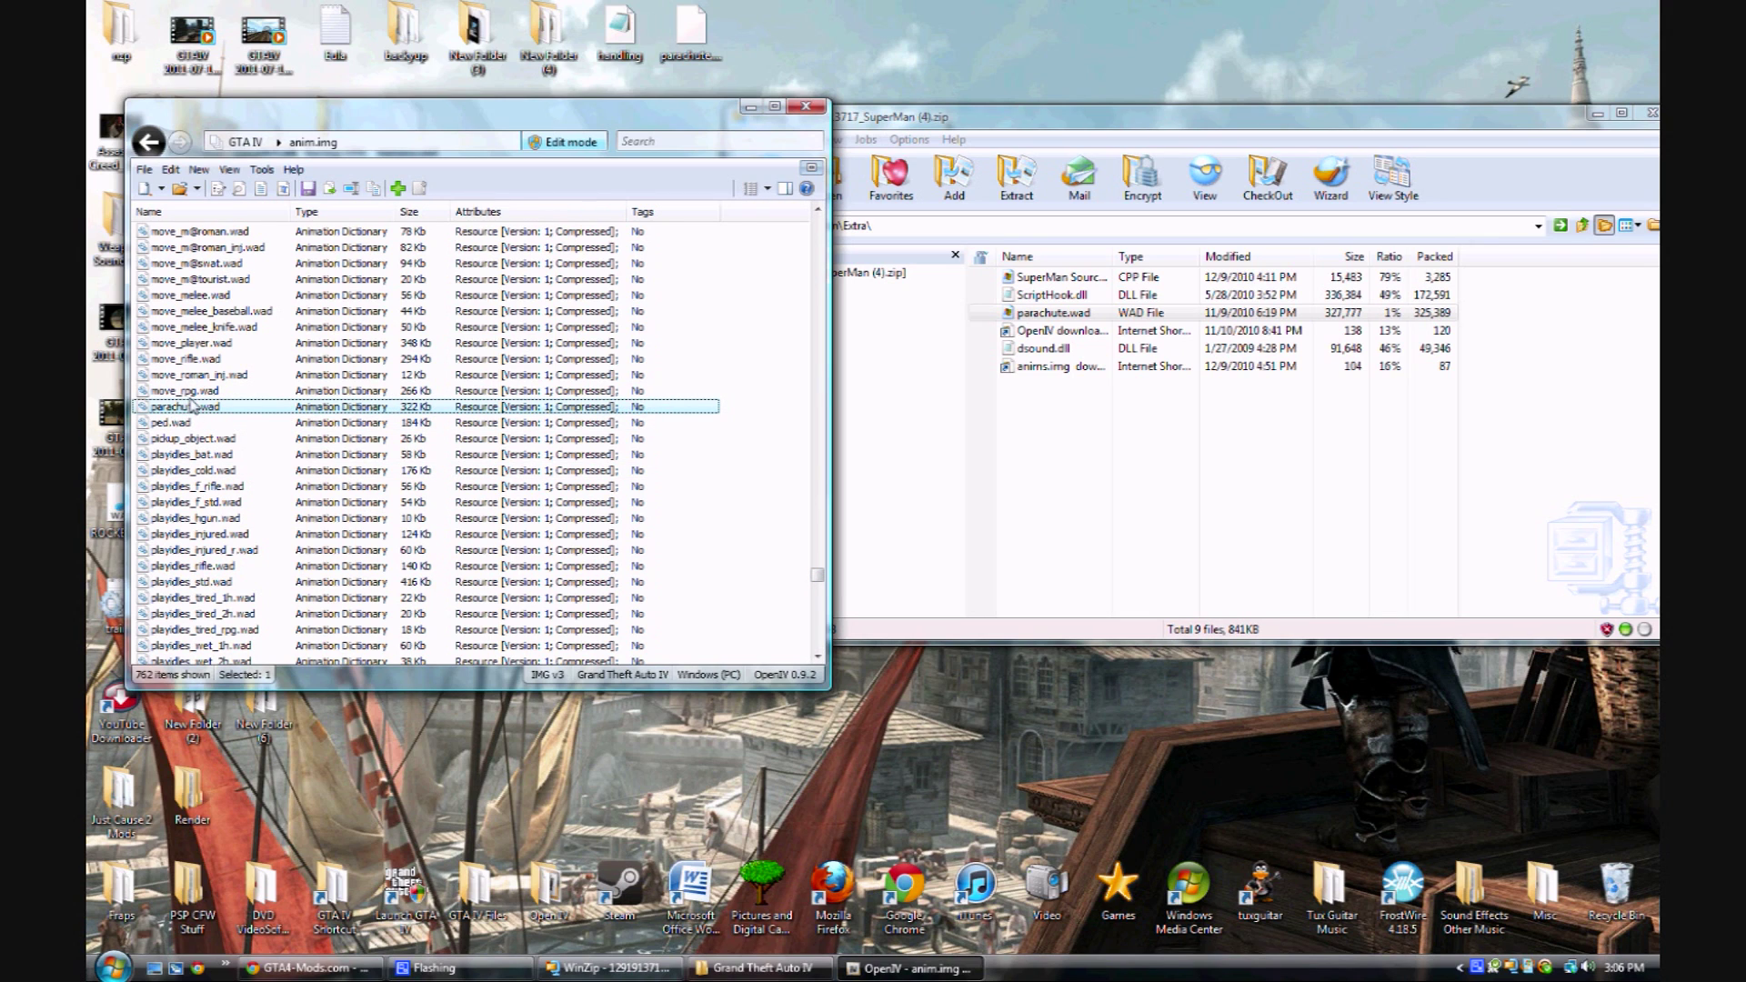
pyautogui.click(738, 384)
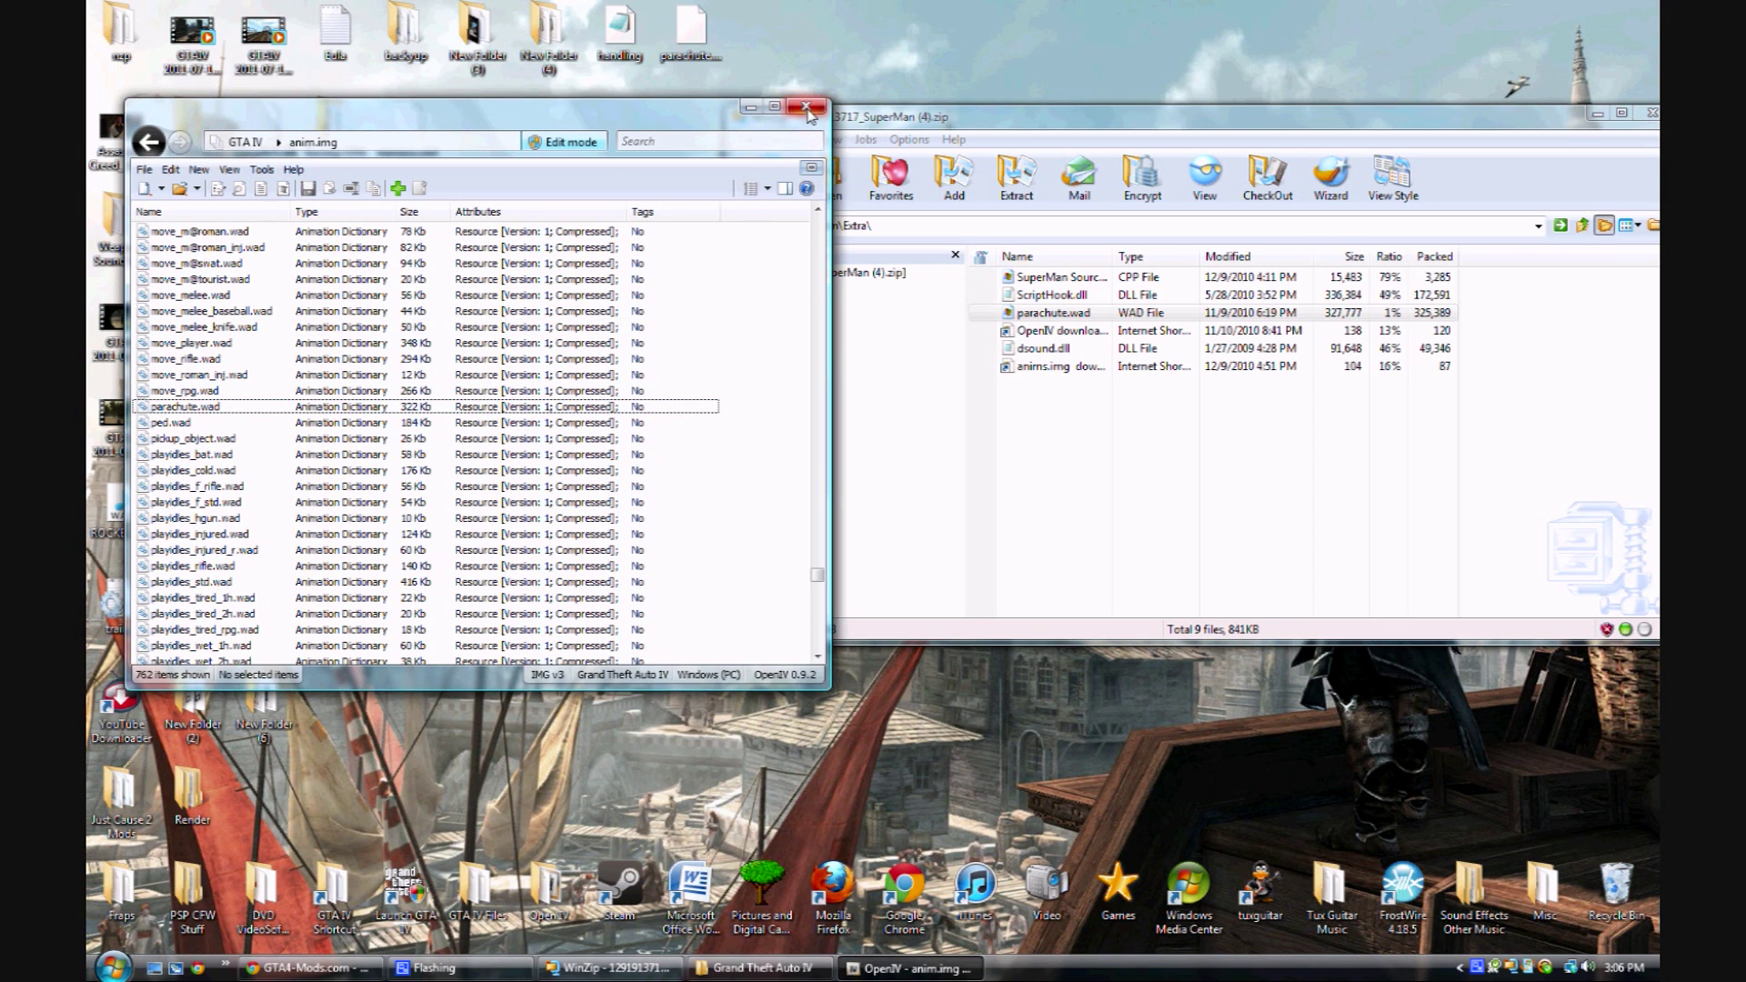
# Close OpenIV and minimize the mod archive window
pyautogui.click(806, 109)
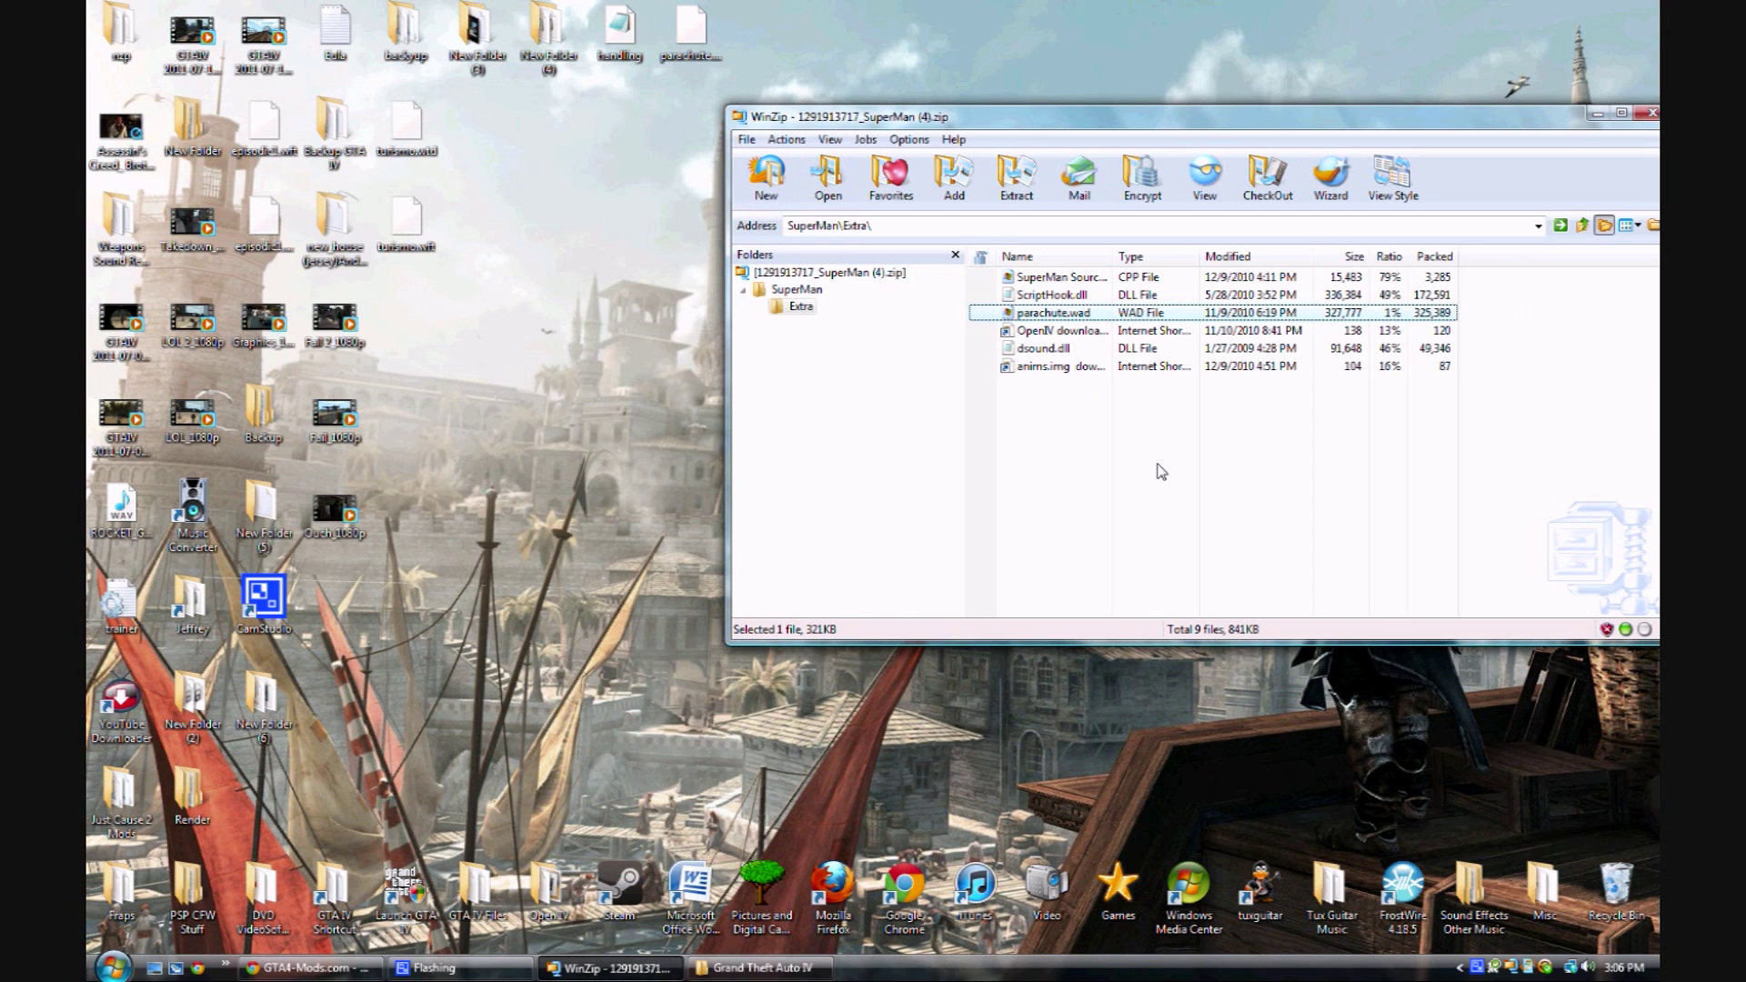
pyautogui.click(1162, 472)
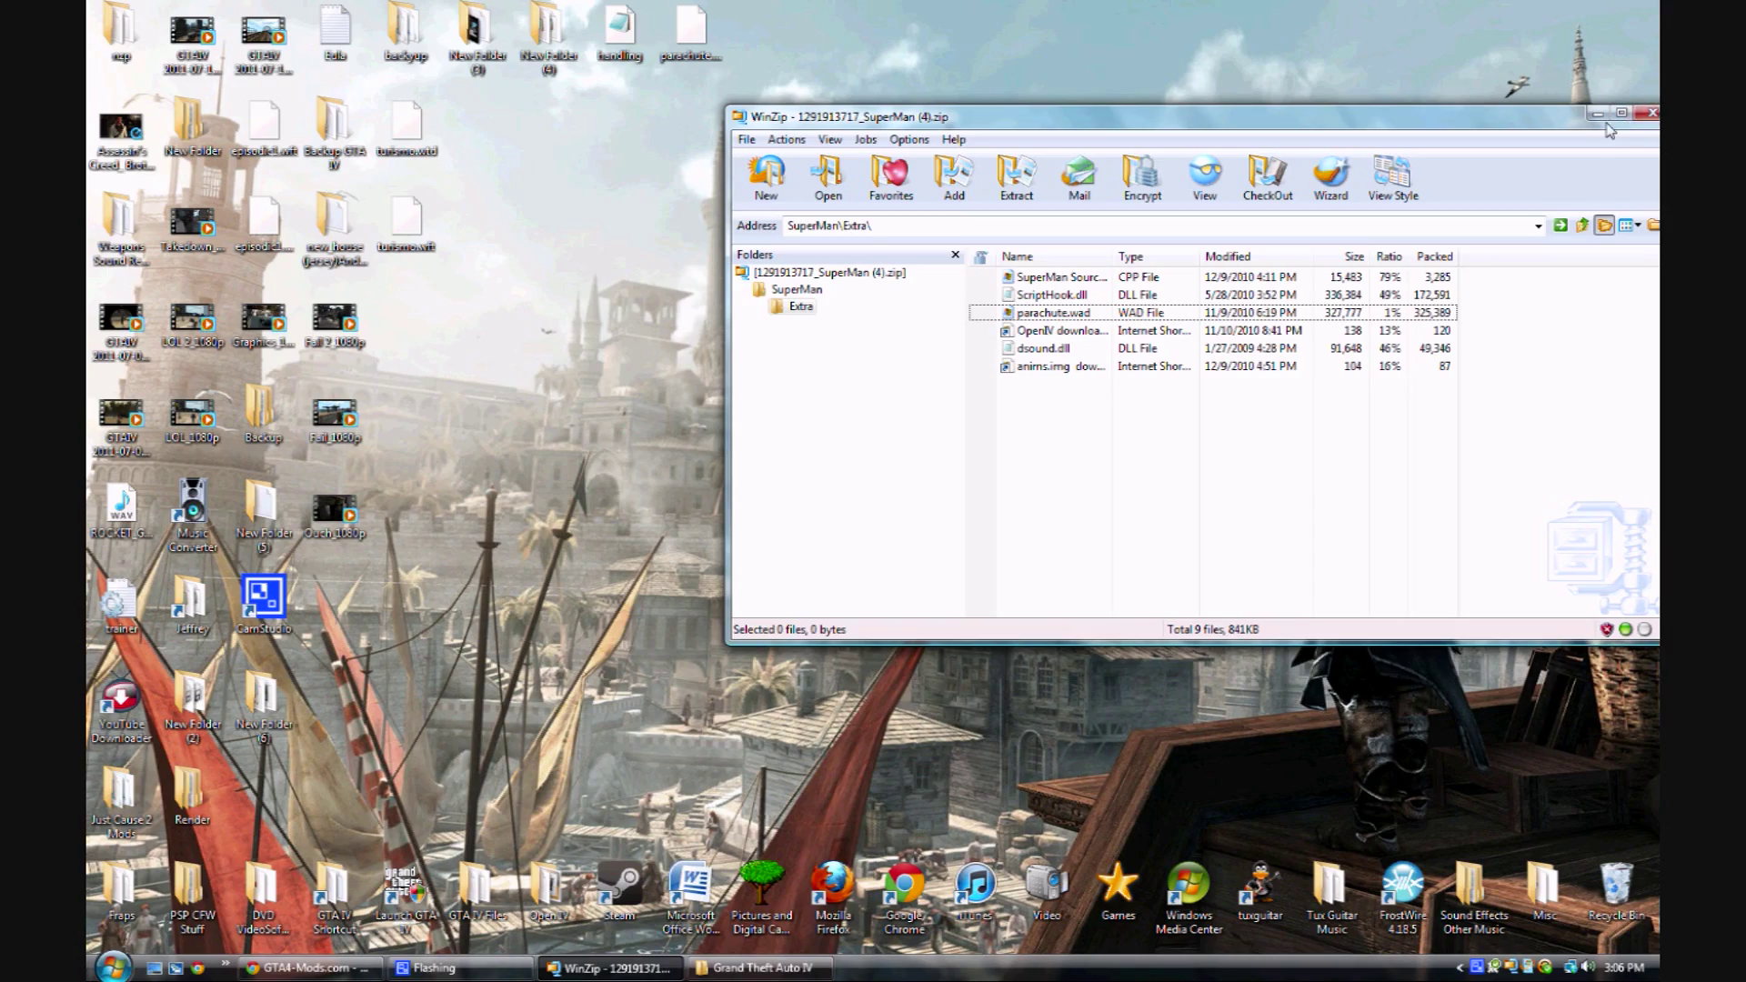
pyautogui.click(1597, 114)
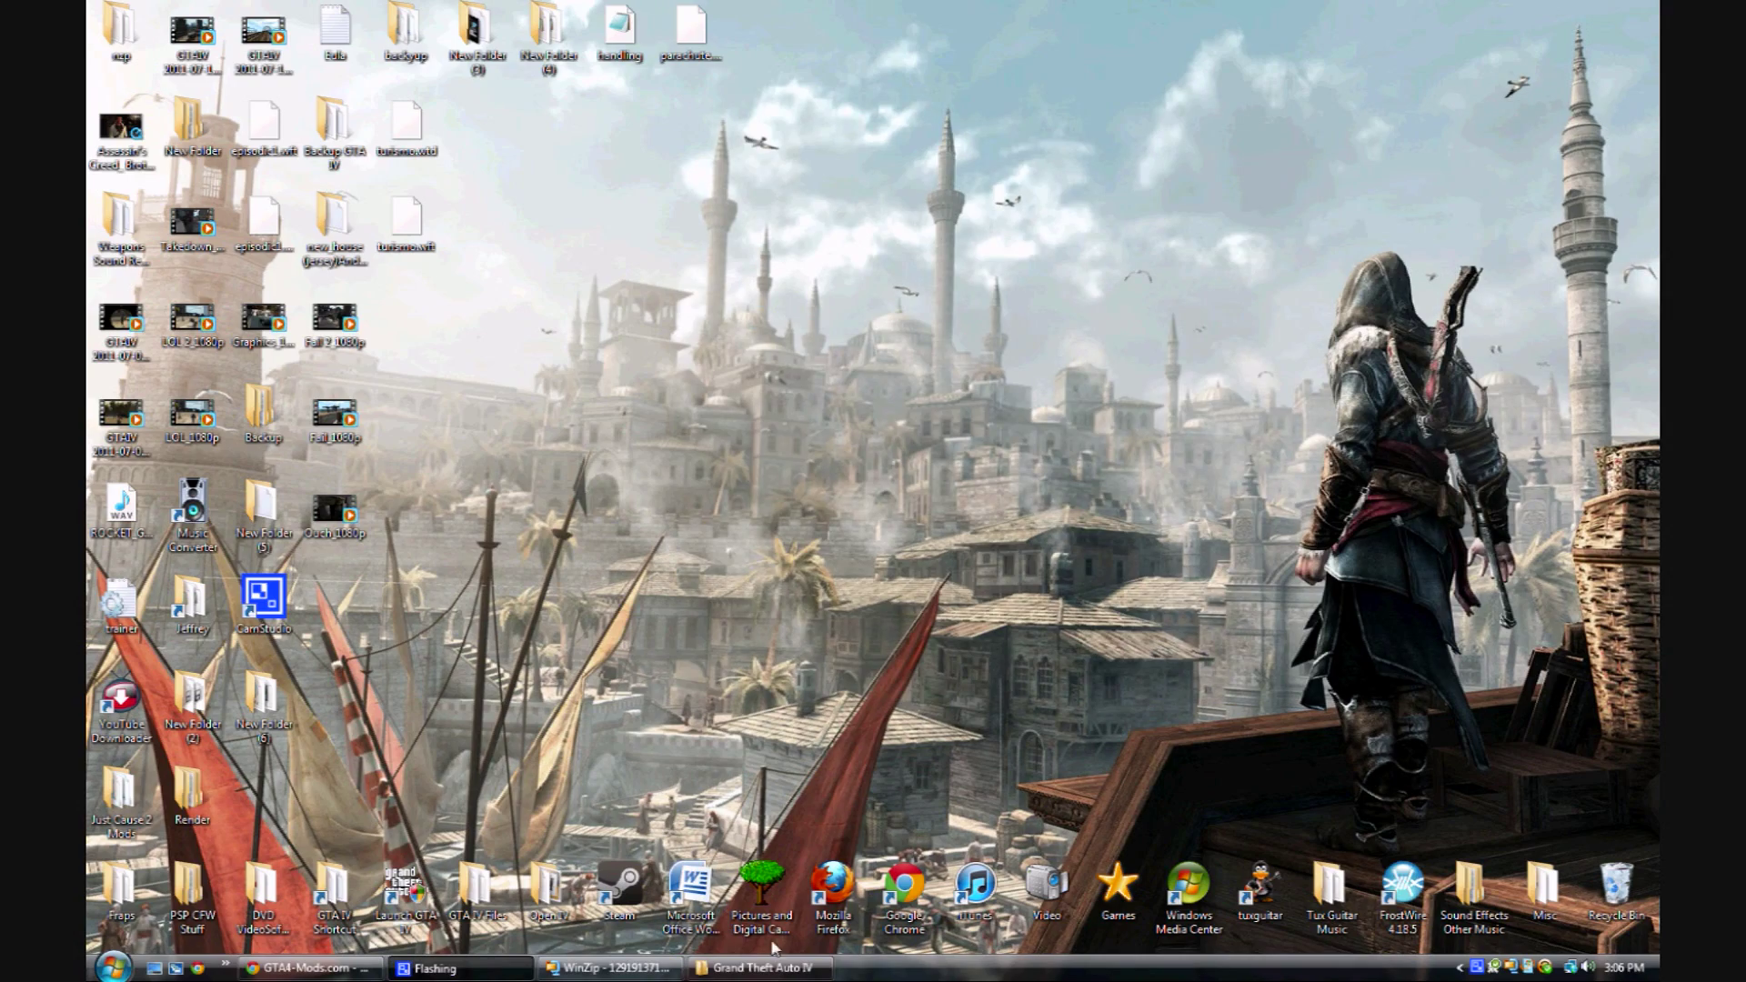